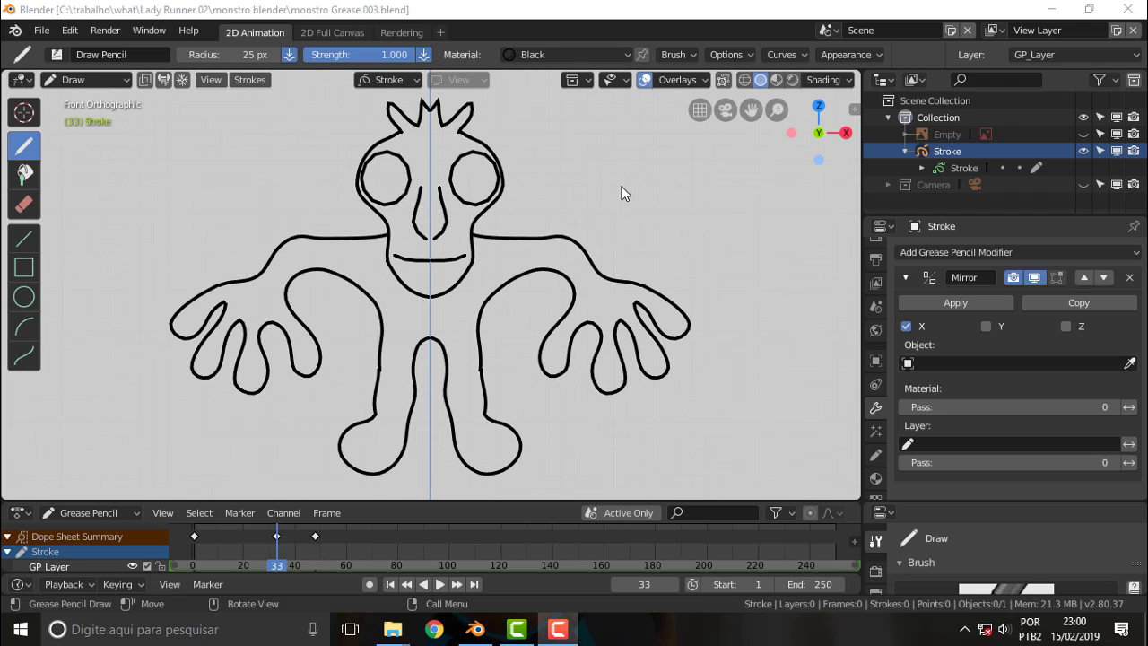
# Step: Snap to Front Orthographic view and shift the monster left to free canvas space on the right
pyautogui.moveTo(625, 194)
pyautogui.mouseDown(button='middle')
pyautogui.moveTo(612, 184)
pyautogui.moveTo(638, 183)
pyautogui.moveTo(598, 191)
pyautogui.mouseUp(button='middle')
pyautogui.press('KP_1')
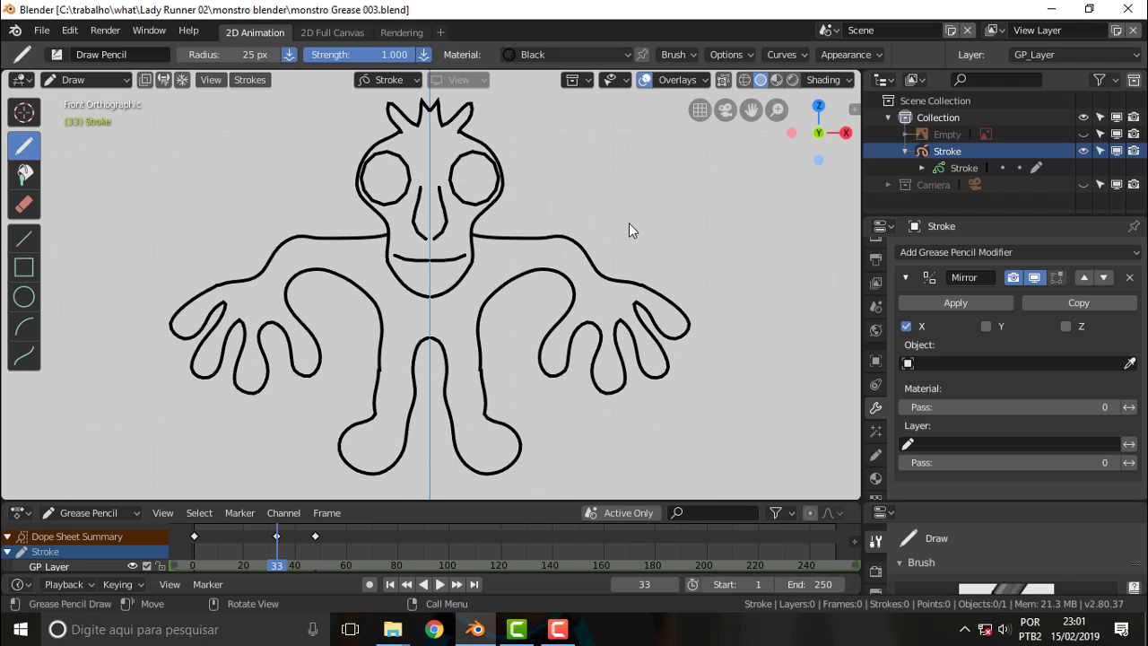
pyautogui.moveTo(745, 108); pyautogui.dragTo(687, 217)
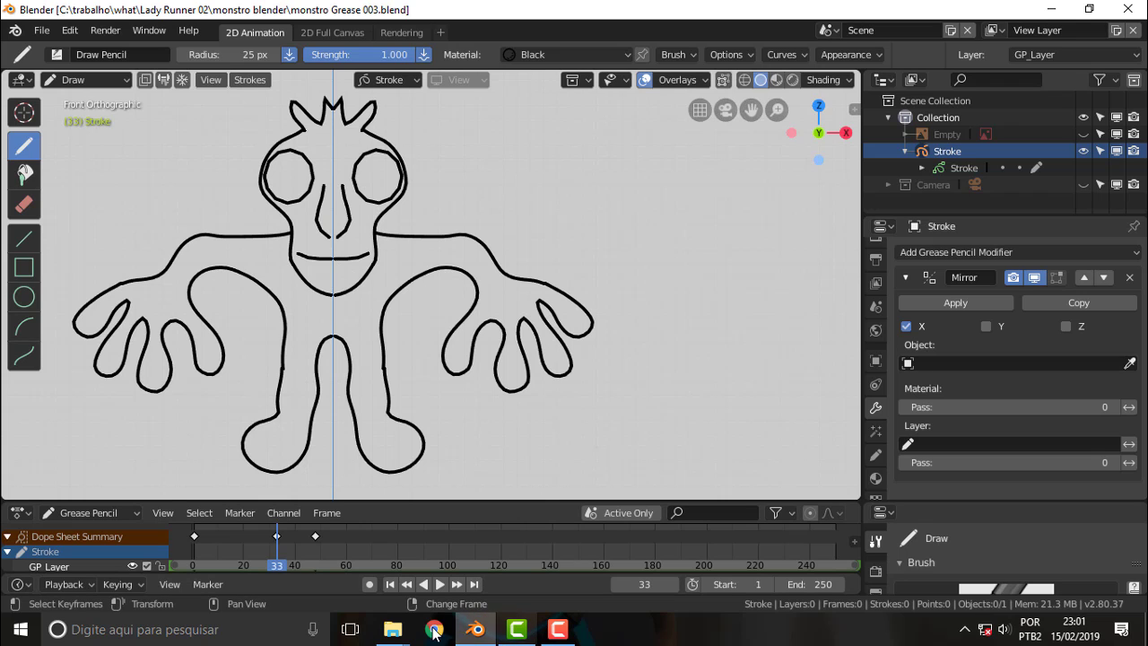
# Step: Play the Rough Character Sketch video, pause at 17:50, then open the Learn Grease Pencil video
pyautogui.moveTo(393, 629)
pyautogui.click(399, 574)
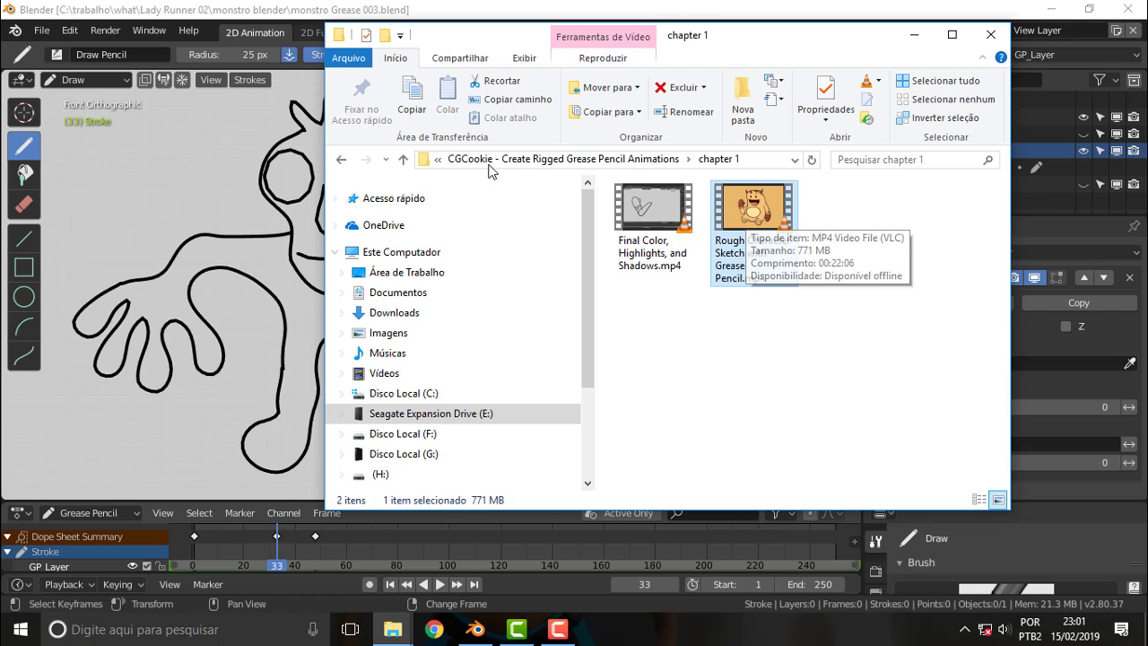
pyautogui.doubleClick(758, 220)
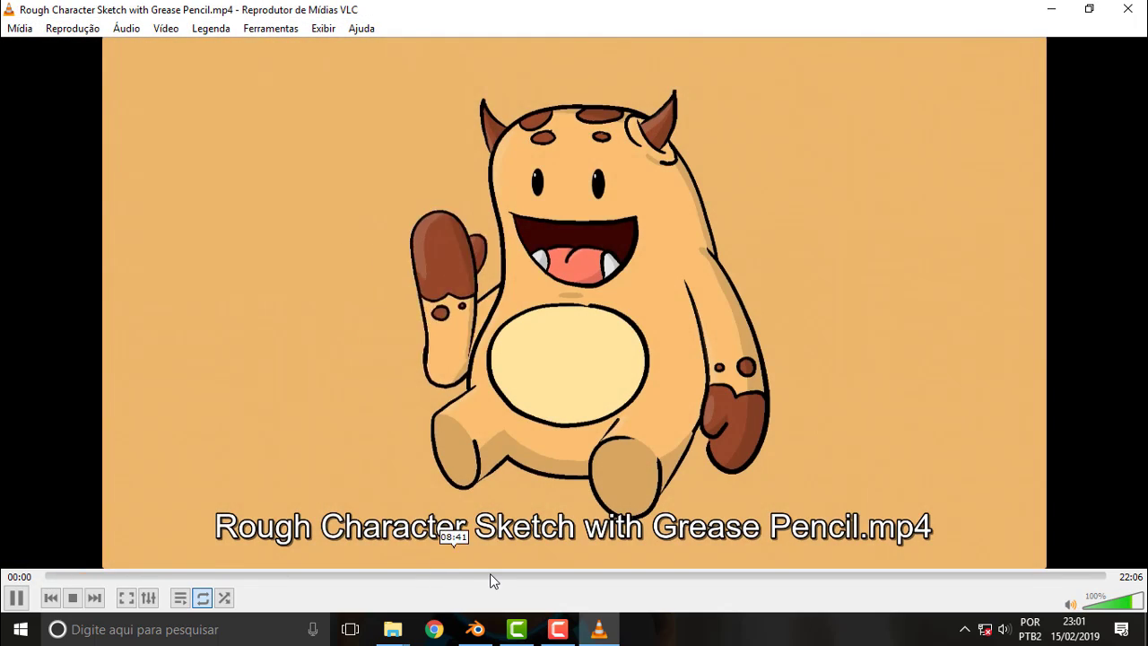
pyautogui.click(490, 574)
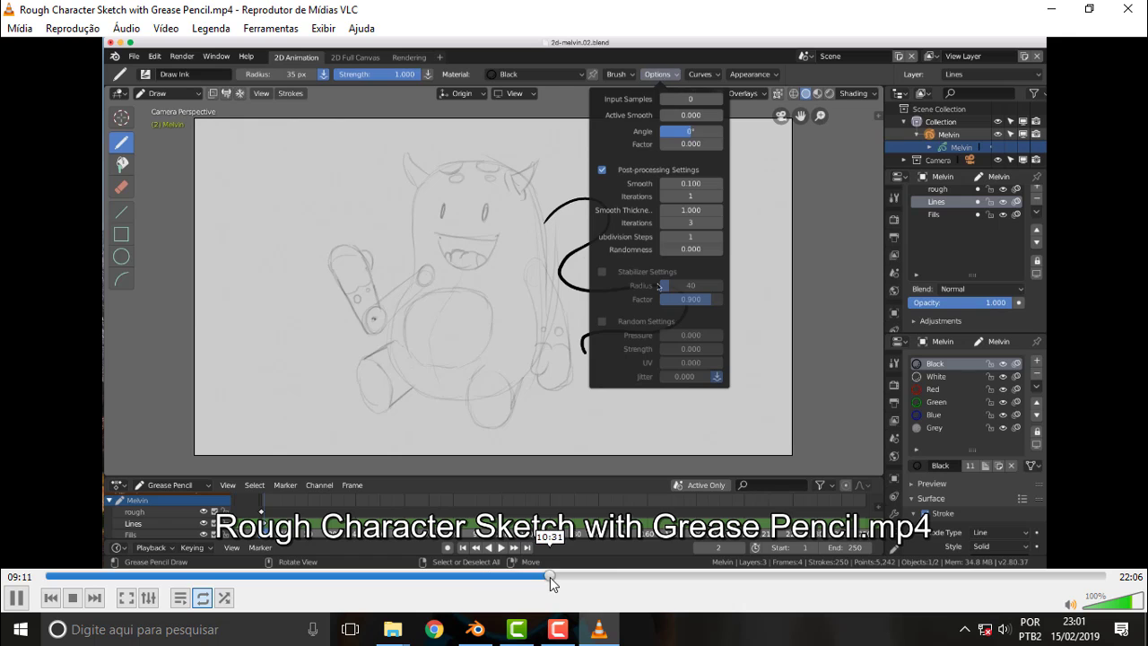
pyautogui.moveTo(550, 577); pyautogui.dragTo(794, 576)
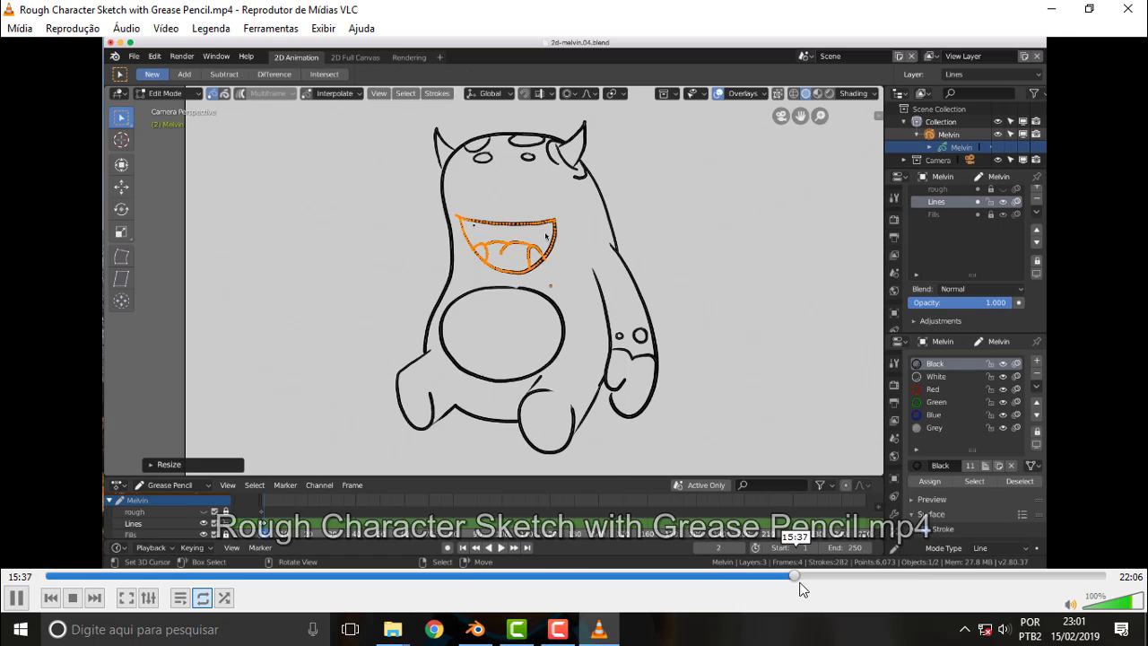
pyautogui.moveTo(794, 575); pyautogui.dragTo(900, 576)
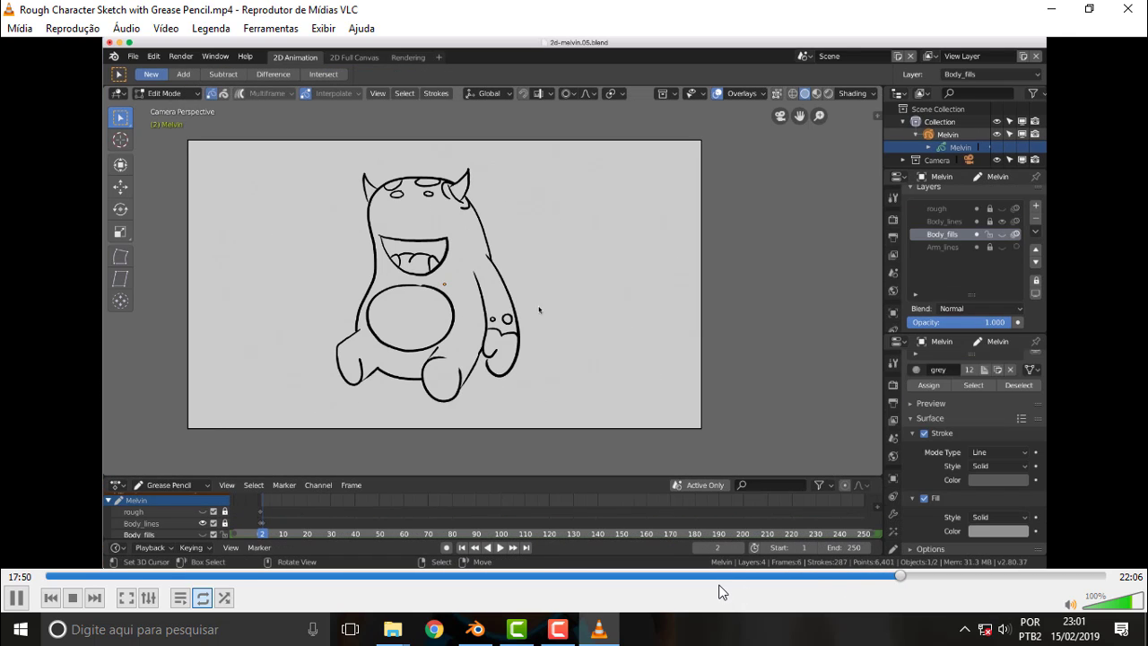
pyautogui.click(16, 597)
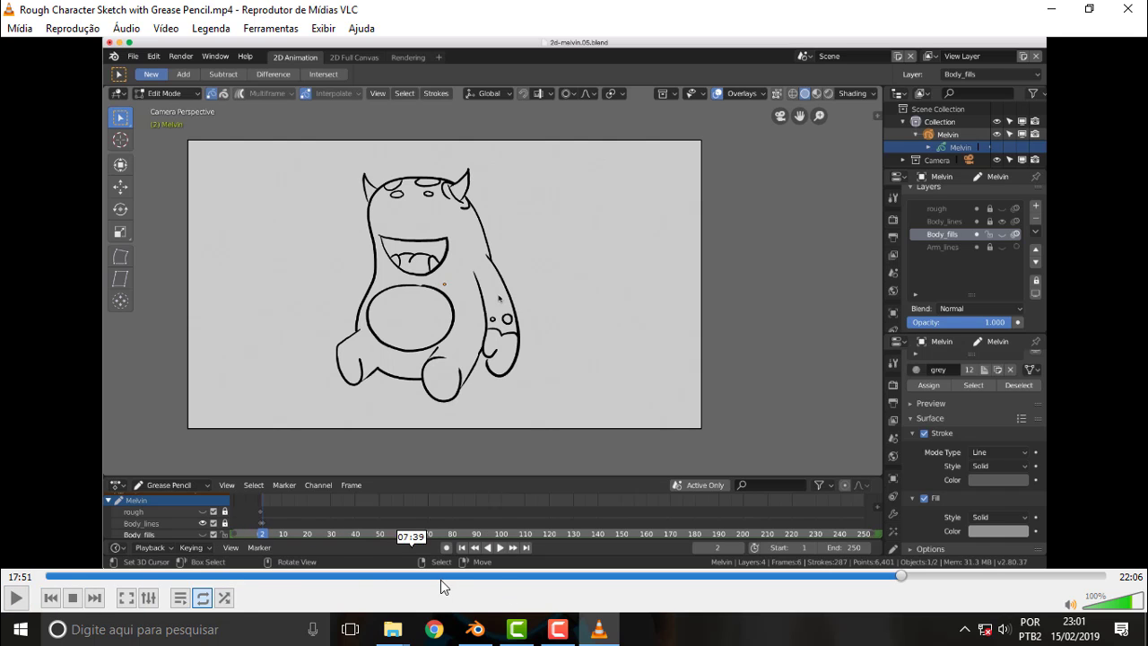
pyautogui.moveTo(392, 629)
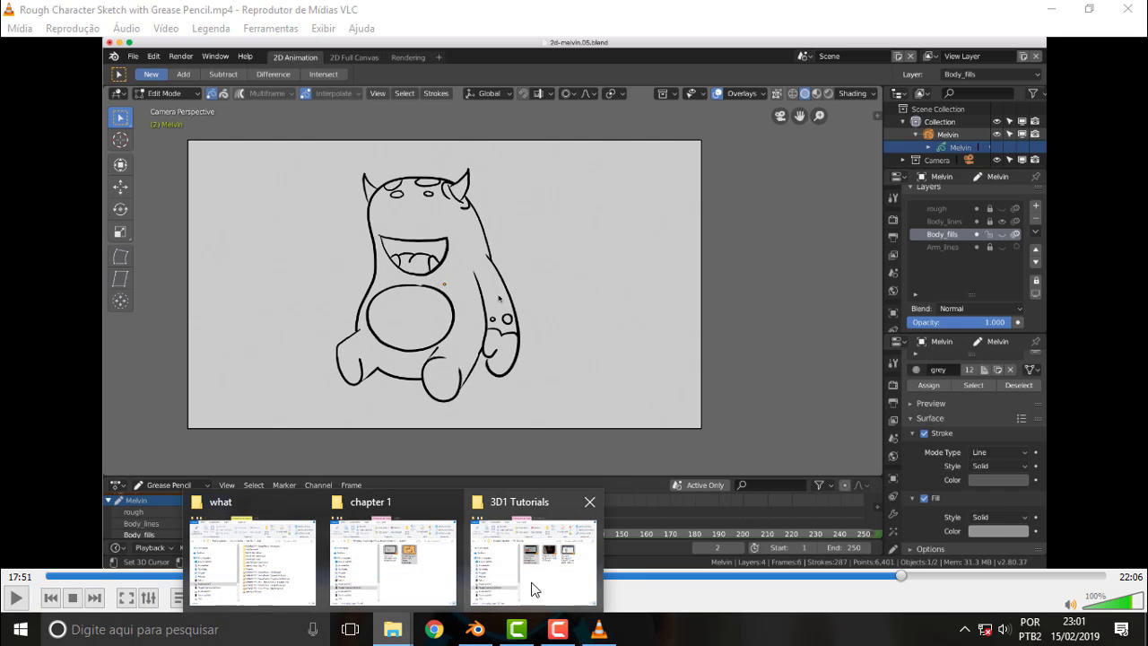
pyautogui.click(532, 589)
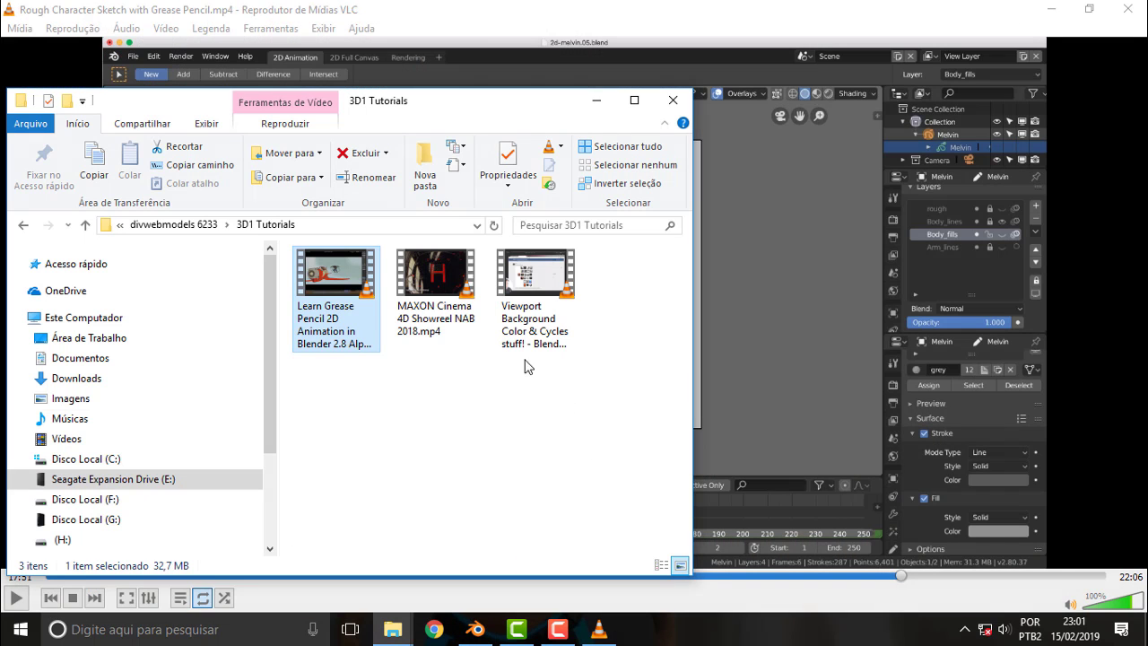
pyautogui.doubleClick(314, 287)
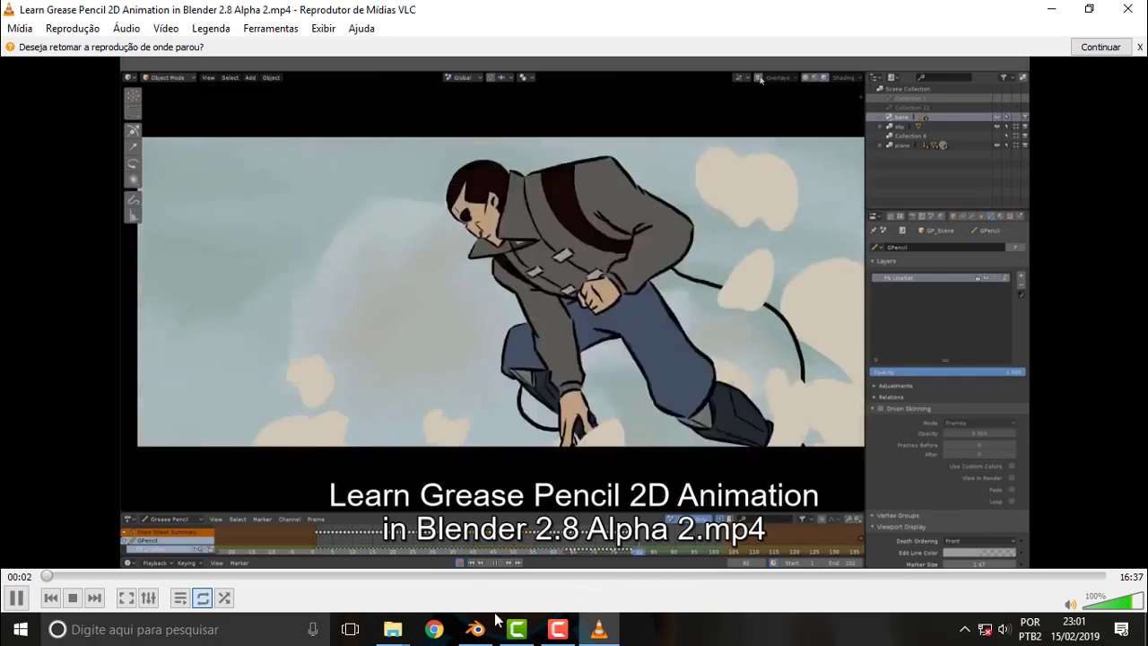
# Step: Skim the tutorial through 06:06, 07:31 and 07:56, then pause
pyautogui.click(434, 575)
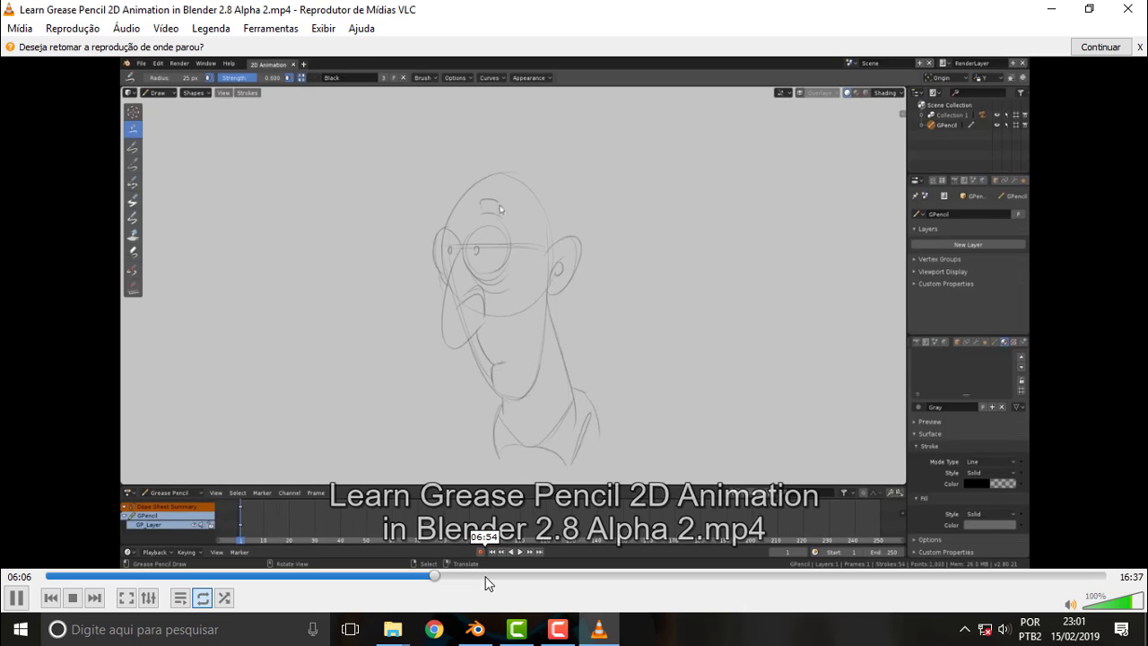
pyautogui.click(512, 576)
pyautogui.click(524, 576)
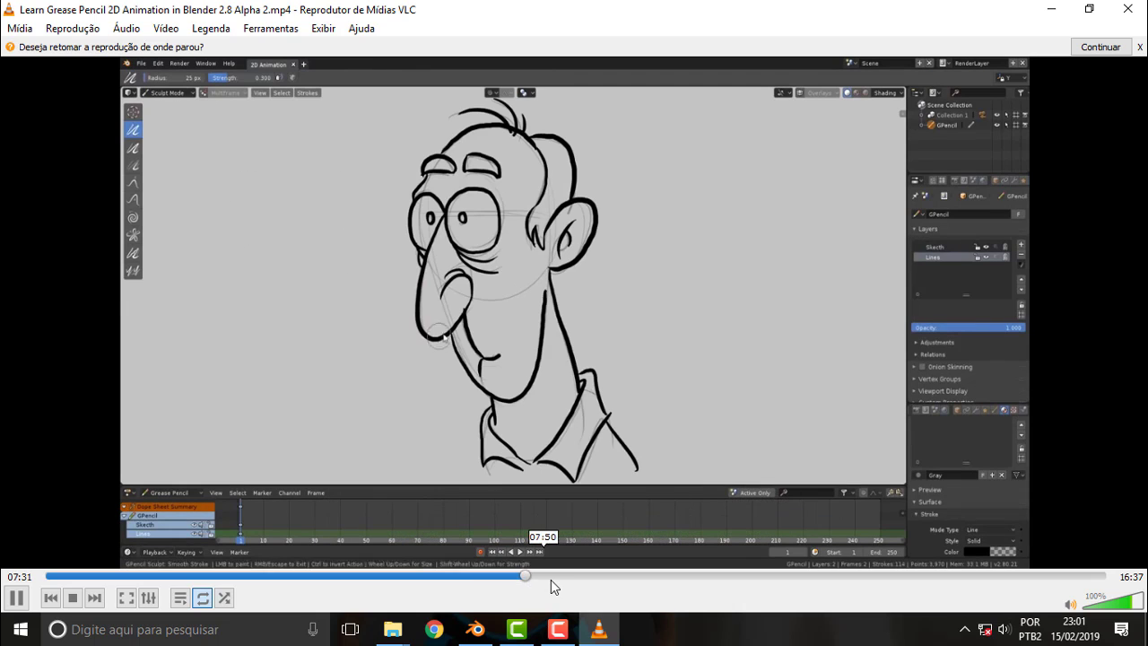
pyautogui.click(550, 577)
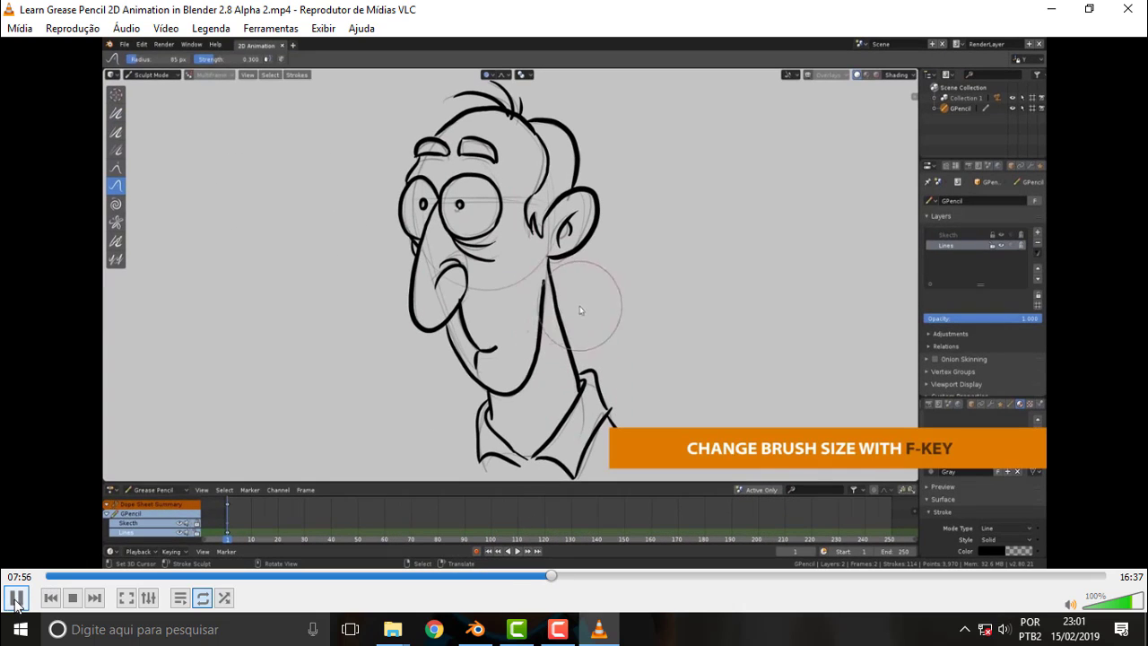
pyautogui.click(17, 599)
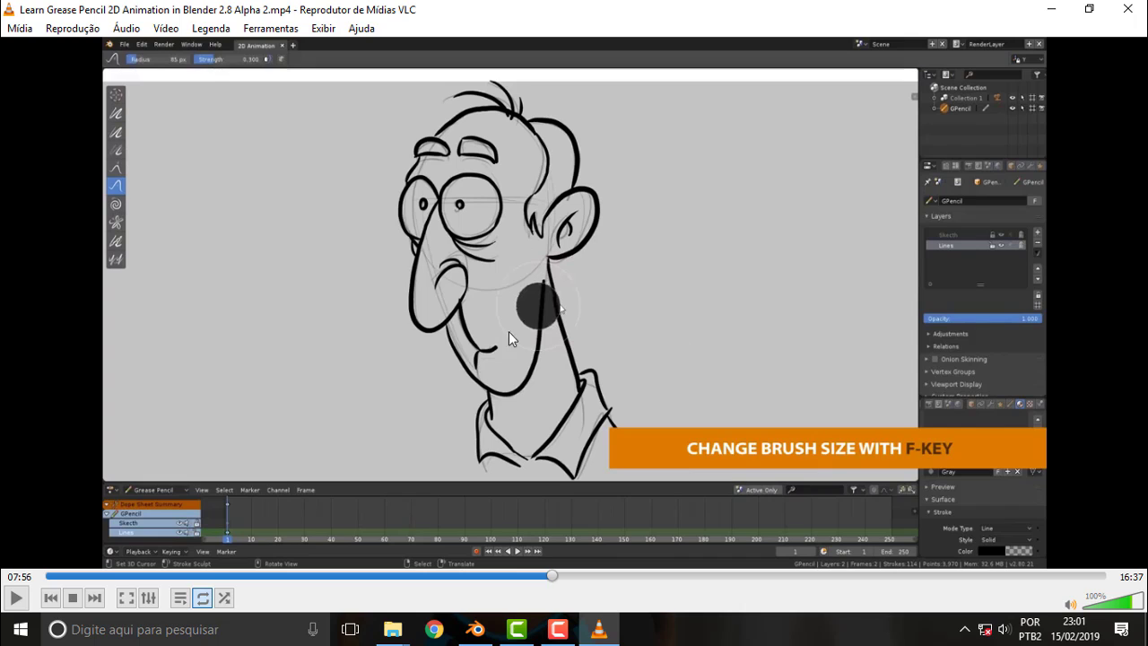
# Step: Pause the tutorial at 10:32 on the coloured character and return to Blender
pyautogui.click(717, 576)
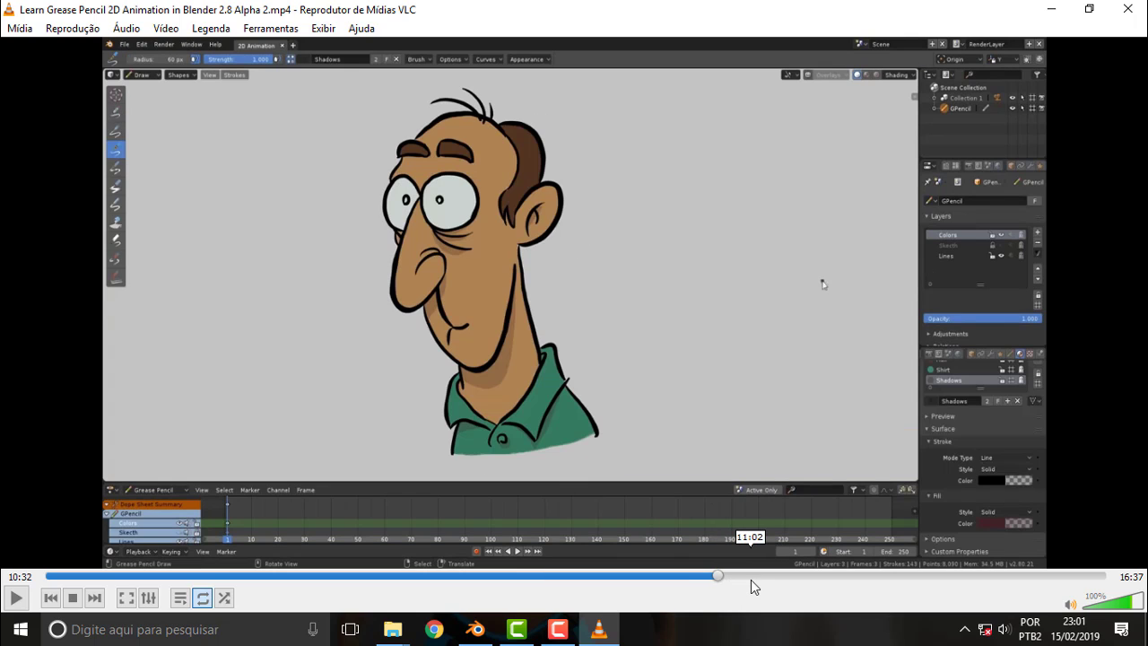
pyautogui.click(17, 598)
pyautogui.click(18, 598)
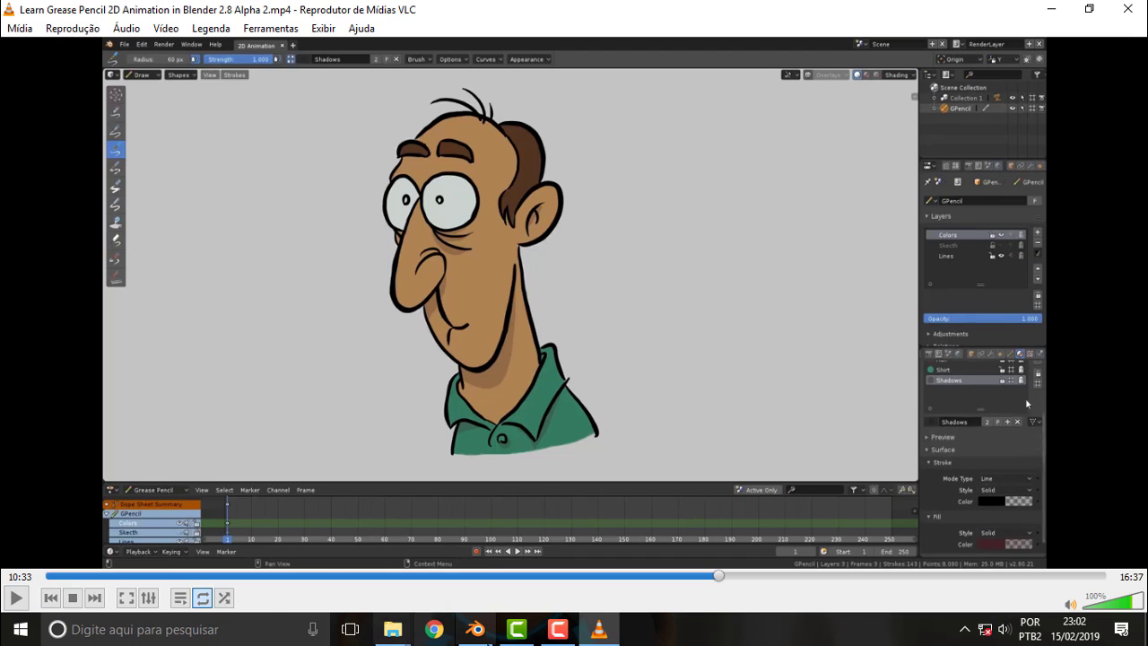
pyautogui.moveTo(474, 628)
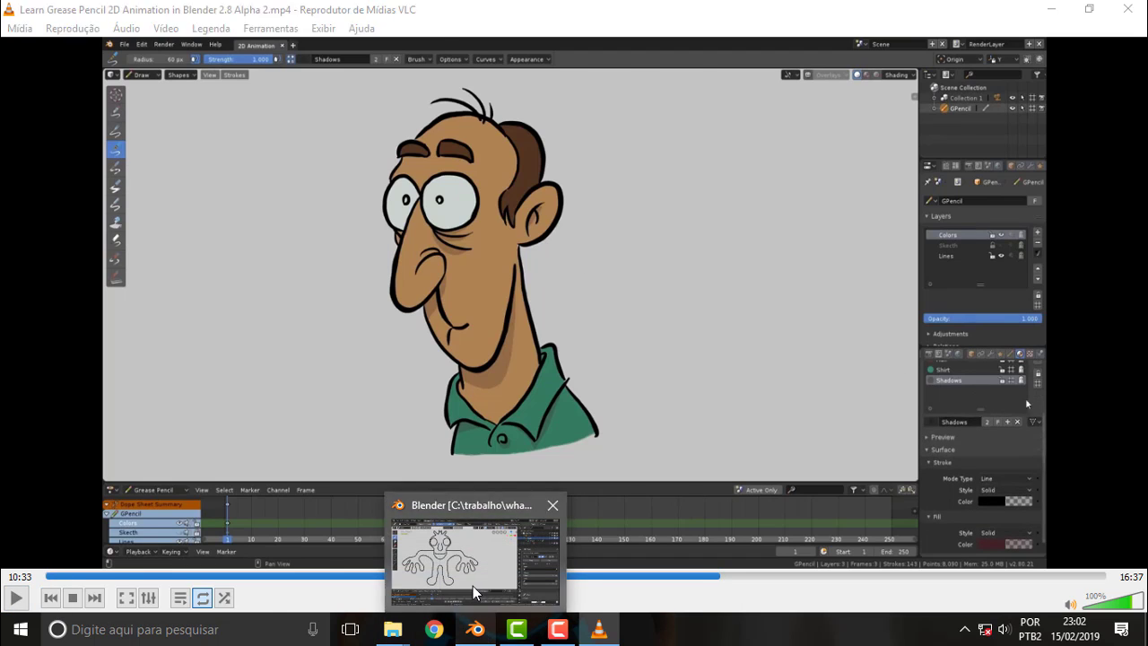
pyautogui.click(473, 574)
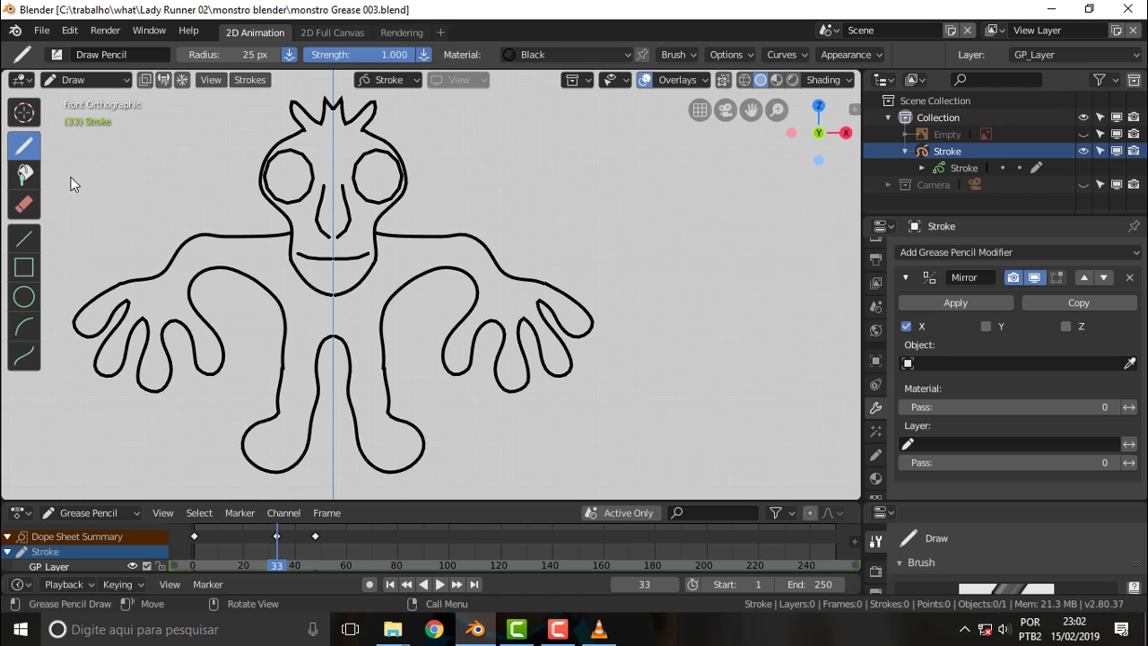
# Step: Select the Red material and draw a circle to the right of the monster
pyautogui.click(876, 478)
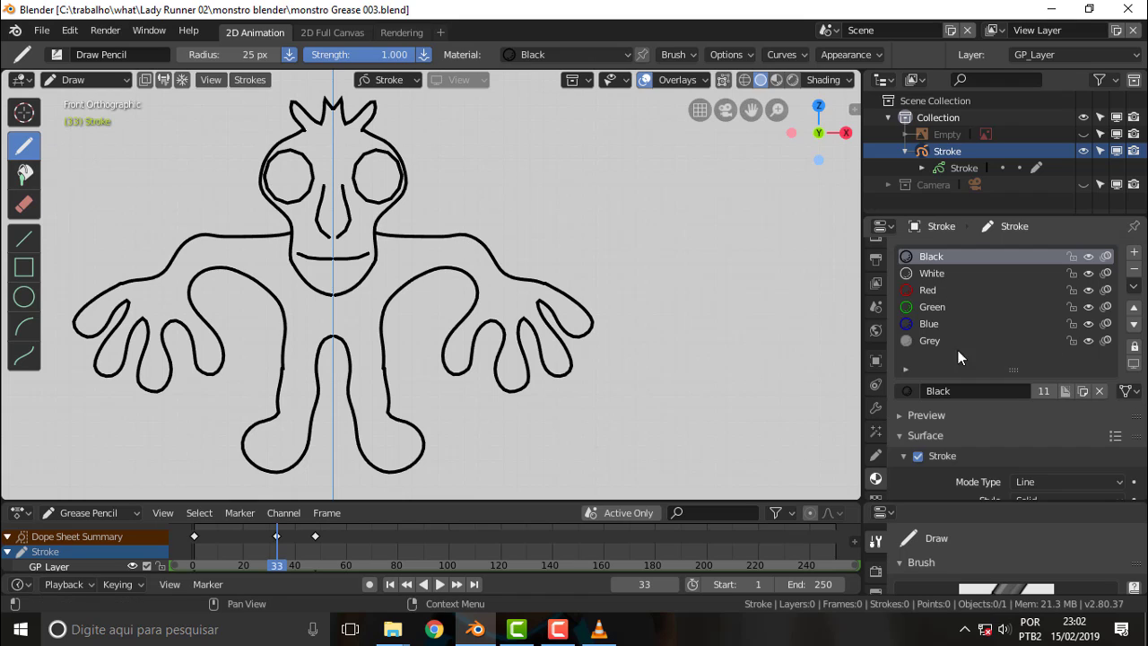
pyautogui.click(925, 290)
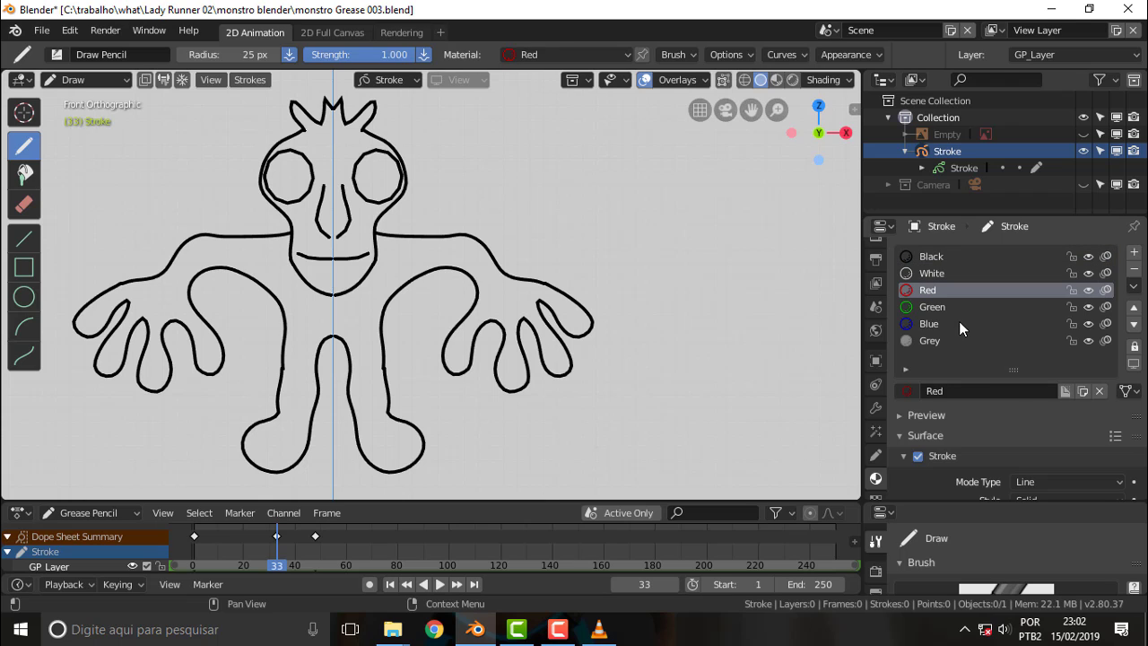
pyautogui.moveTo(1142, 341); pyautogui.dragTo(1145, 470)
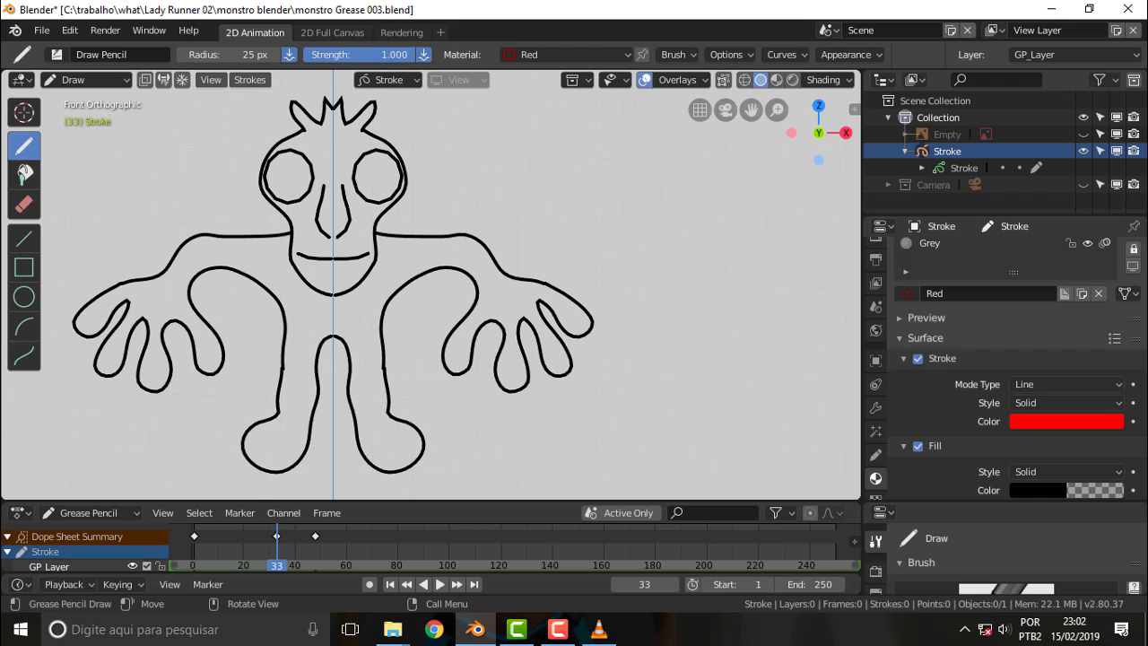
pyautogui.moveTo(641, 157)
pyautogui.keyDown('shift'); pyautogui.mouseDown()
pyautogui.moveTo(592, 216)
pyautogui.moveTo(654, 260)
pyautogui.moveTo(705, 197)
pyautogui.moveTo(664, 152)
pyautogui.moveTo(608, 158)
pyautogui.mouseUp(); pyautogui.keyUp('shift')
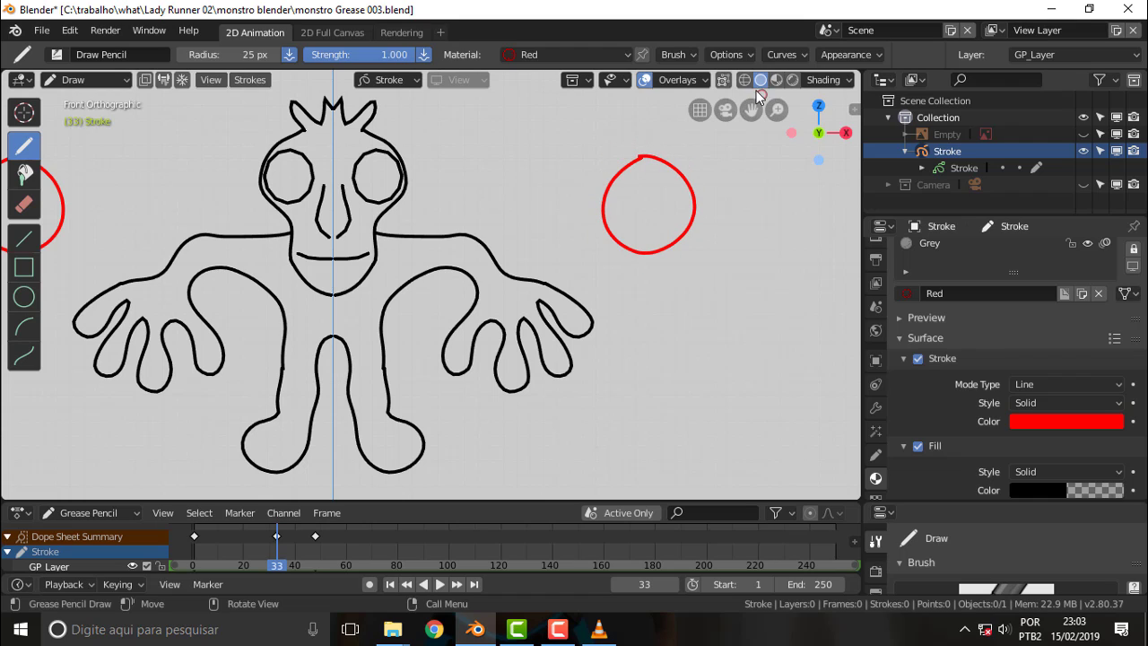
pyautogui.click(683, 54)
pyautogui.moveTo(730, 54)
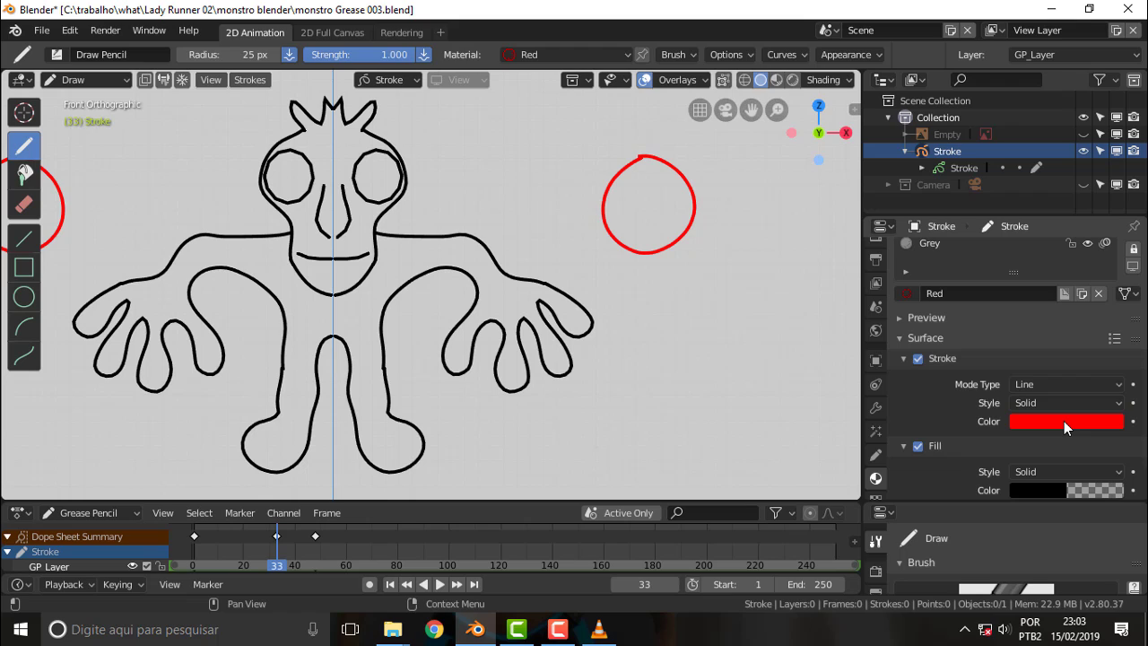
# Step: Make Red a stroke-less, fully opaque solid magenta fill, then draw a smaller disc below
pyautogui.click(917, 359)
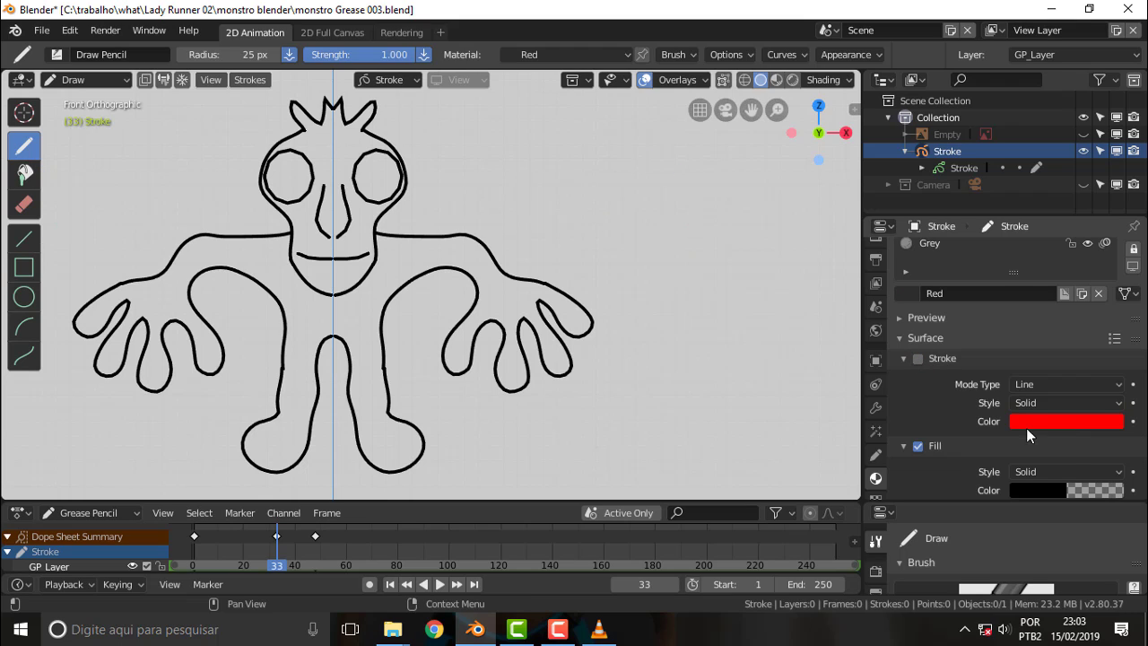
pyautogui.click(1073, 472)
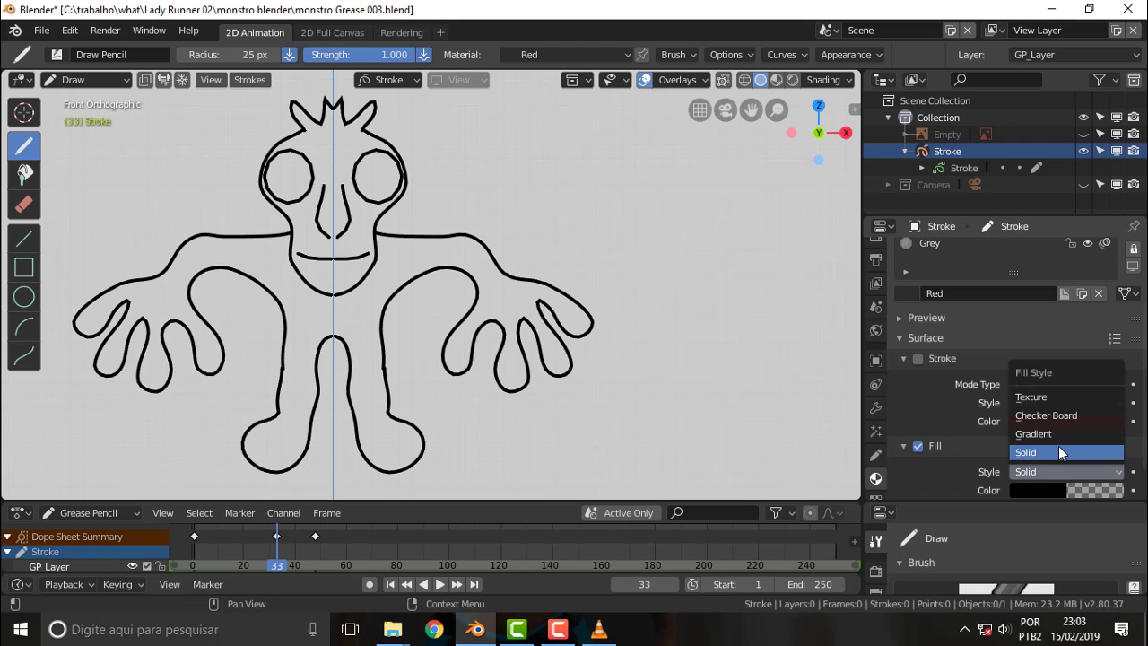
pyautogui.click(1058, 449)
pyautogui.click(1042, 489)
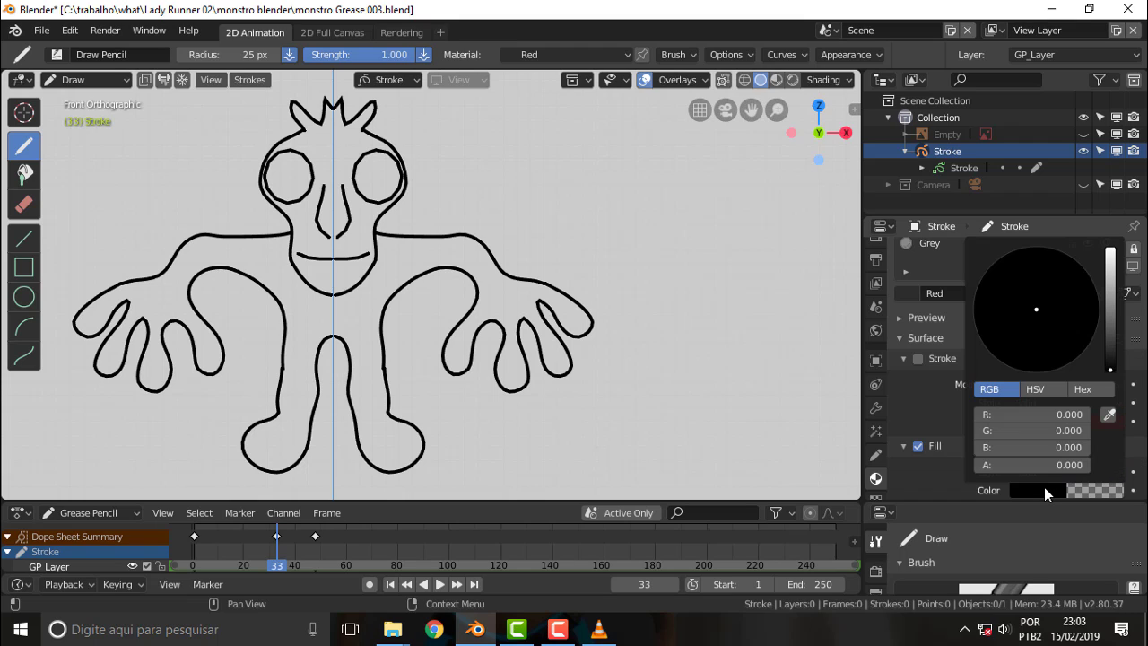
pyautogui.moveTo(986, 465); pyautogui.dragTo(1091, 465)
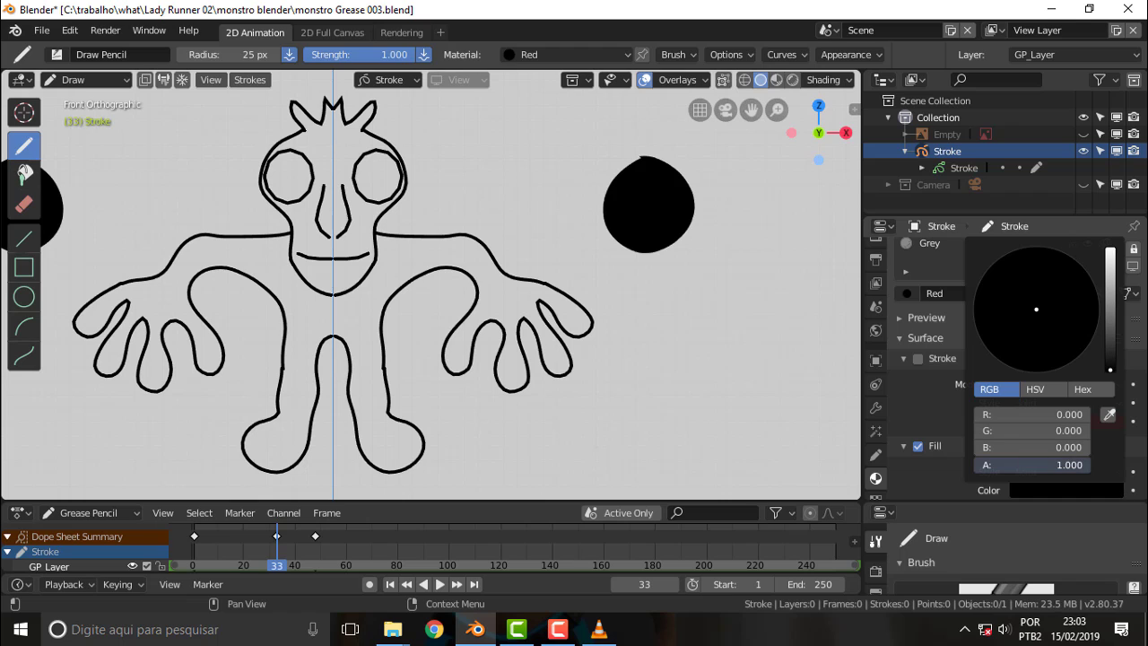
pyautogui.moveTo(1110, 370); pyautogui.dragTo(1110, 279)
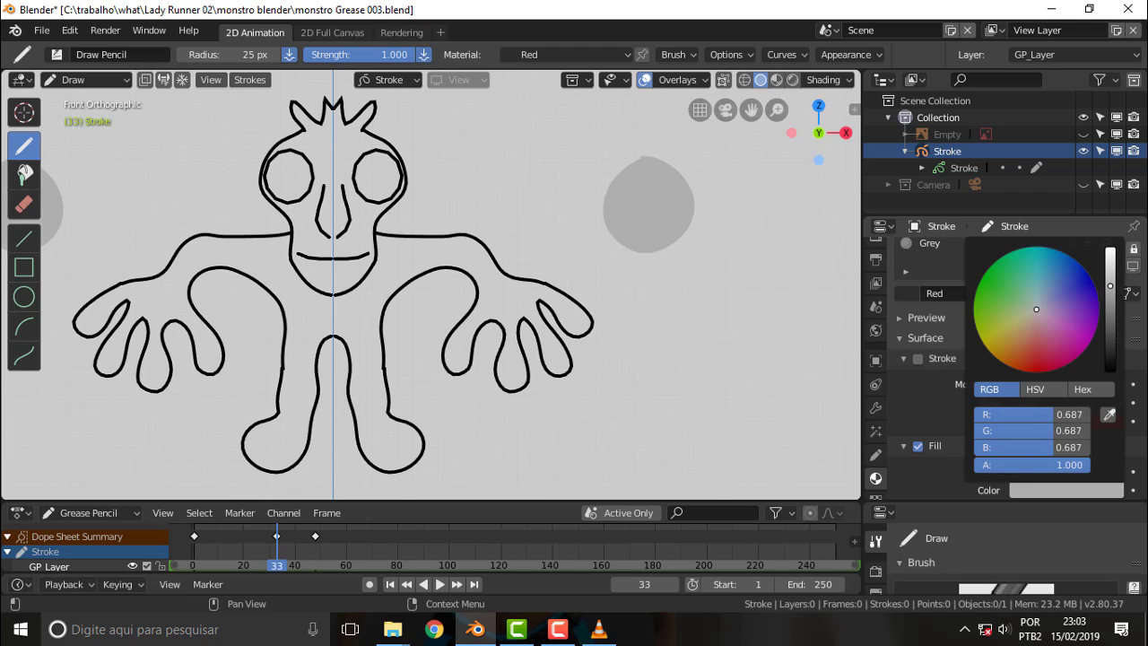
pyautogui.moveTo(1068, 316); pyautogui.dragTo(1052, 357)
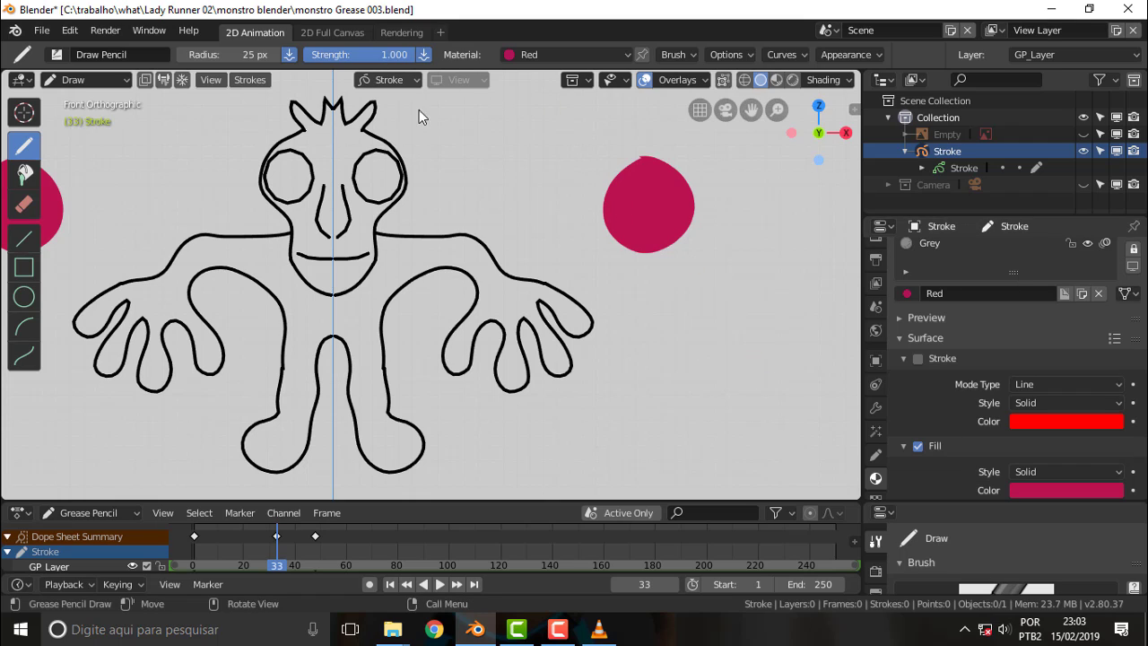
pyautogui.moveTo(719, 266)
pyautogui.mouseDown()
pyautogui.moveTo(755, 338)
pyautogui.moveTo(686, 266)
pyautogui.mouseUp()
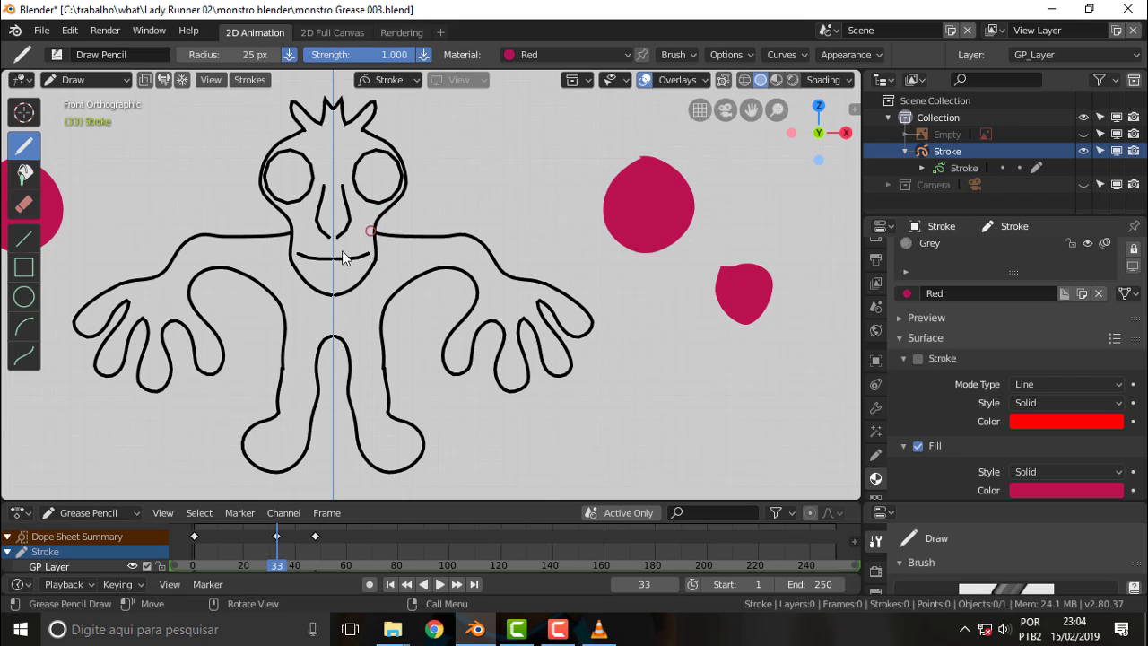
# Step: Switch to the Fill tool with boundary strokes shown and click inside the monster's eye
pyautogui.click(25, 175)
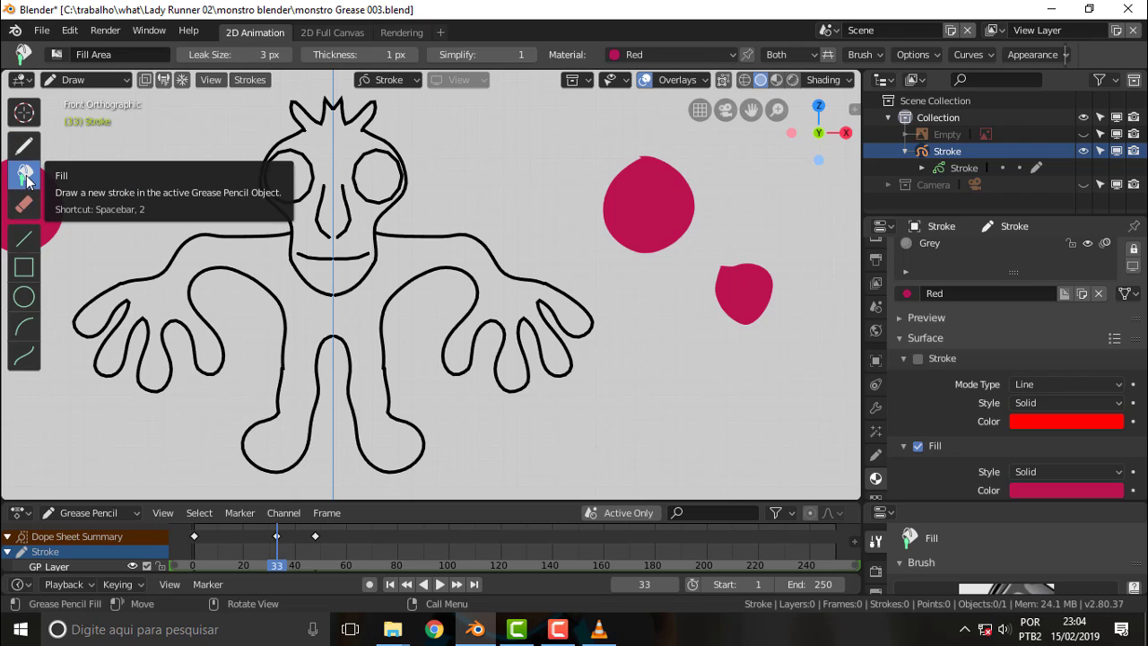
pyautogui.click(27, 153)
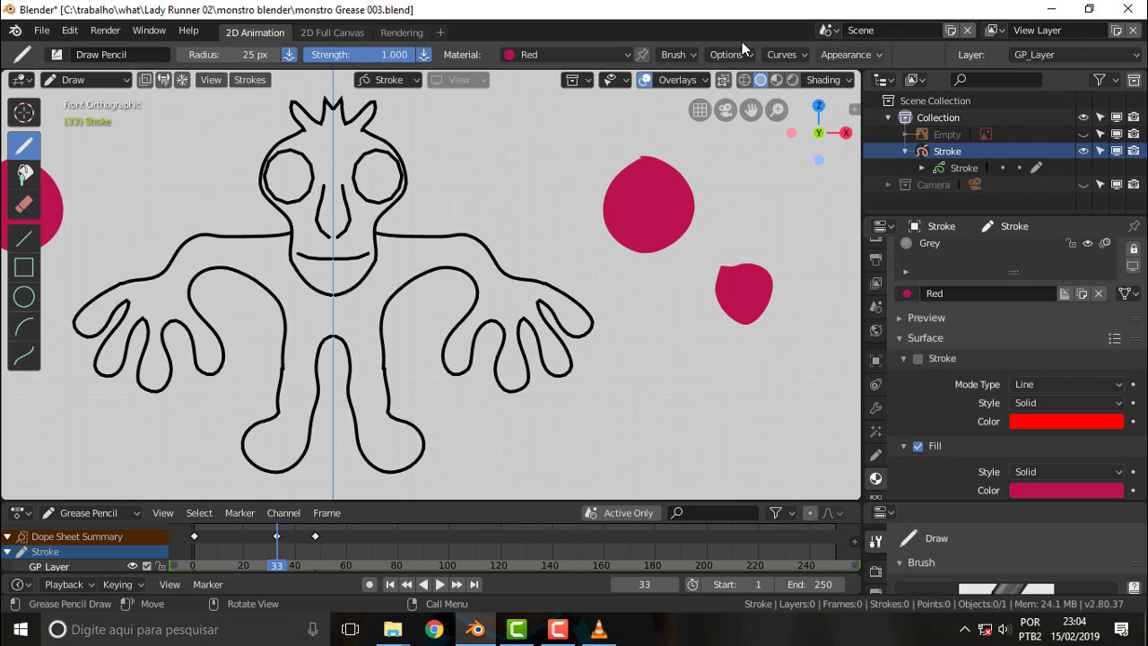
pyautogui.click(24, 173)
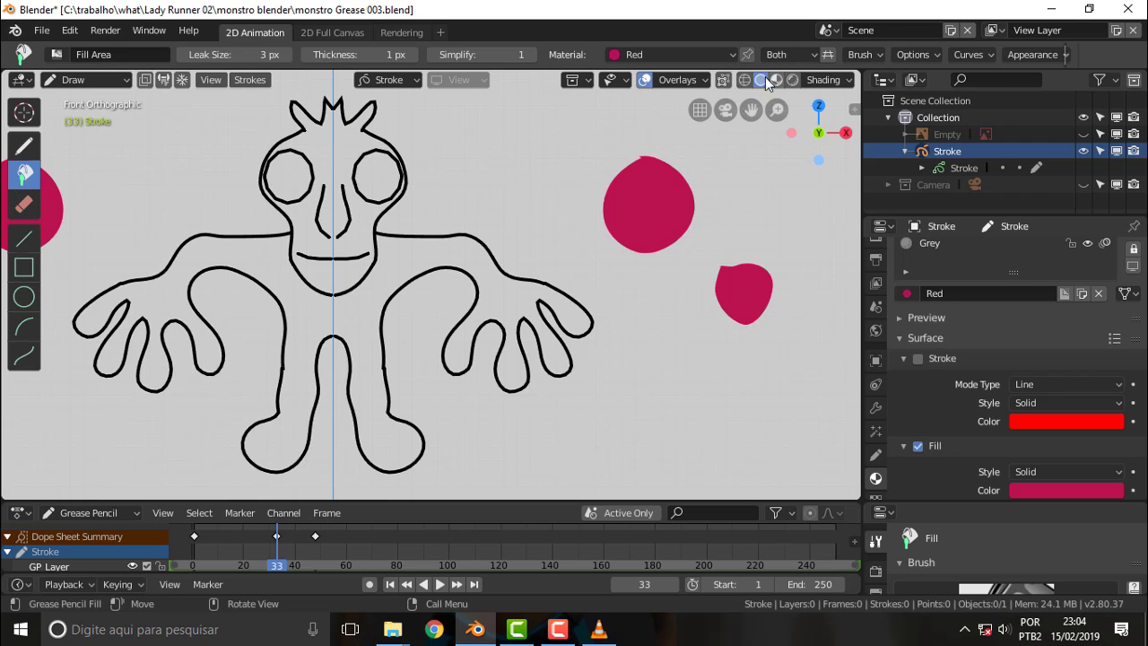
pyautogui.click(829, 57)
pyautogui.click(400, 244)
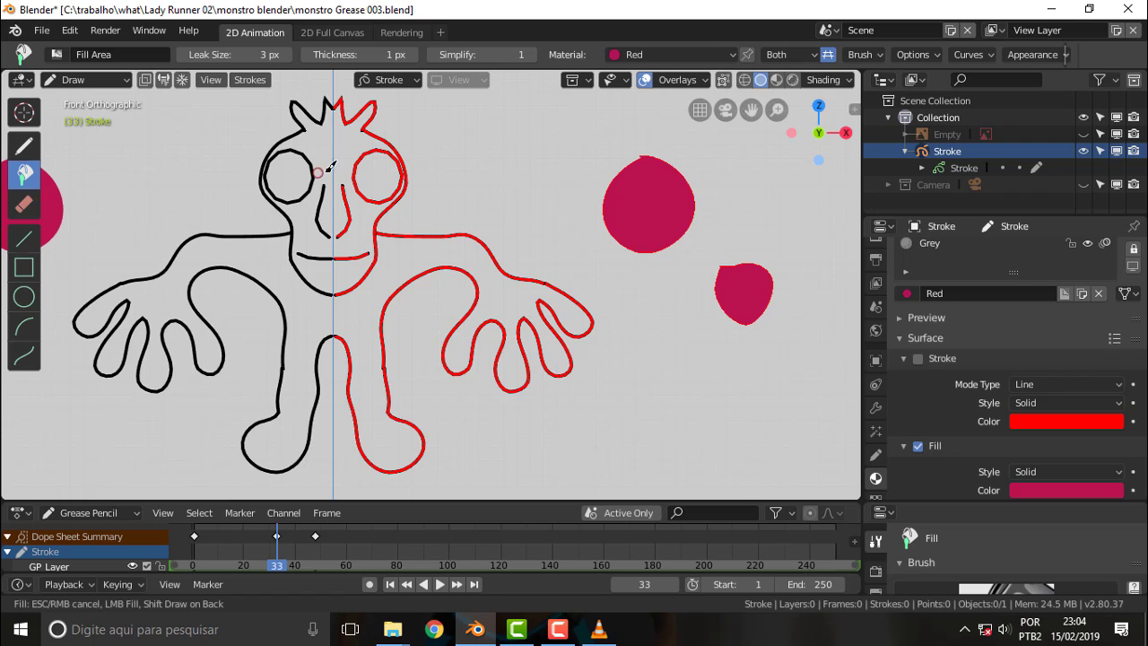
# Step: Fill both eyes magenta, then fill another region, which leaks across the whole canvas
pyautogui.click(380, 172)
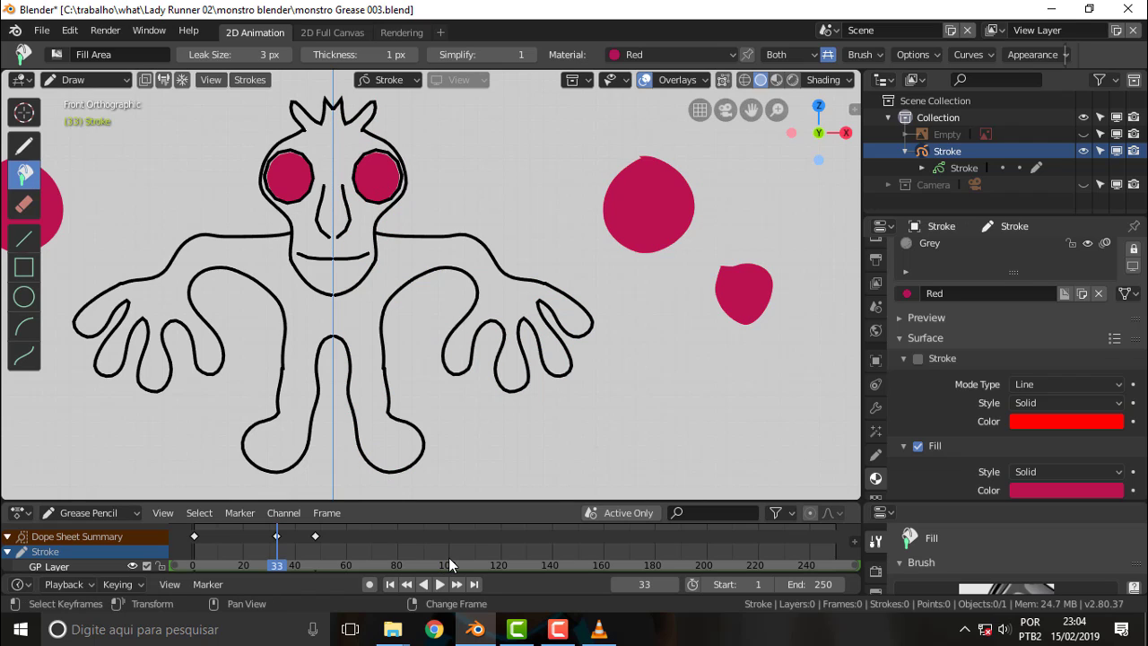
pyautogui.click(422, 247)
pyautogui.click(402, 265)
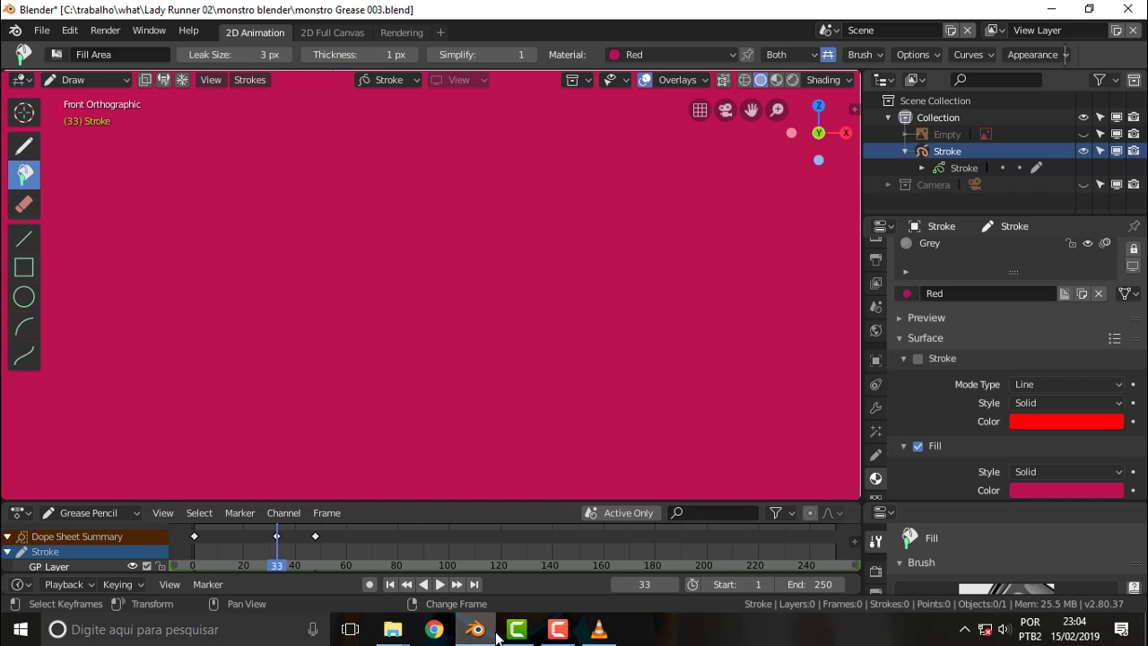
# Step: Check the tutorial in VLC, then undo the leaked canvas-wide fill in Blender
pyautogui.click(597, 632)
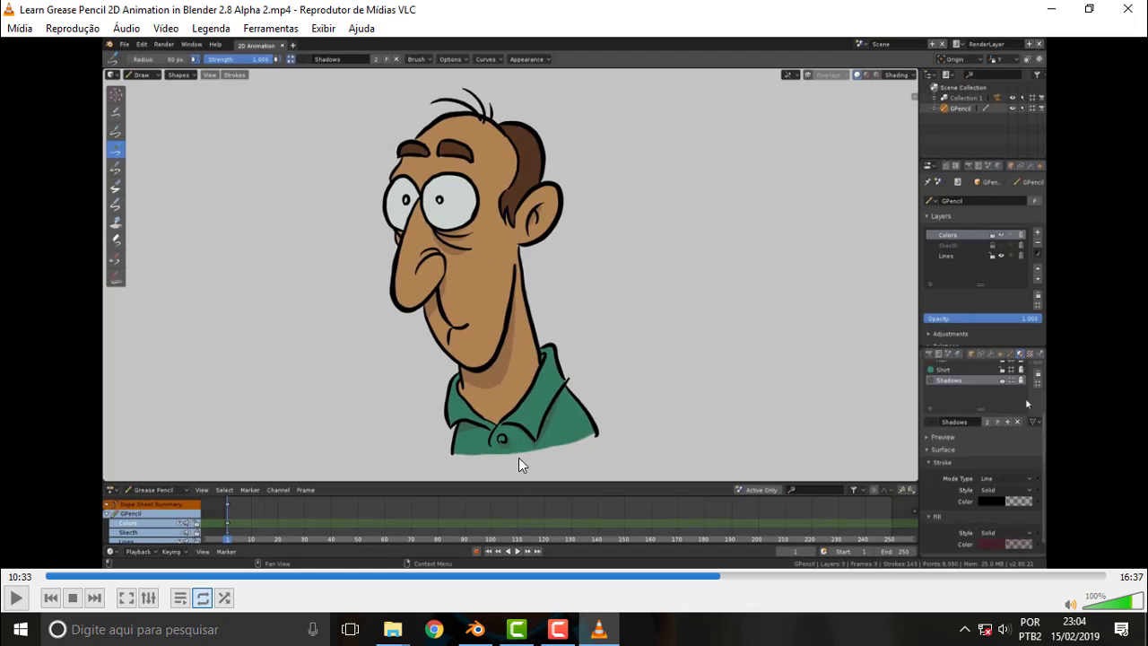
pyautogui.moveTo(475, 629)
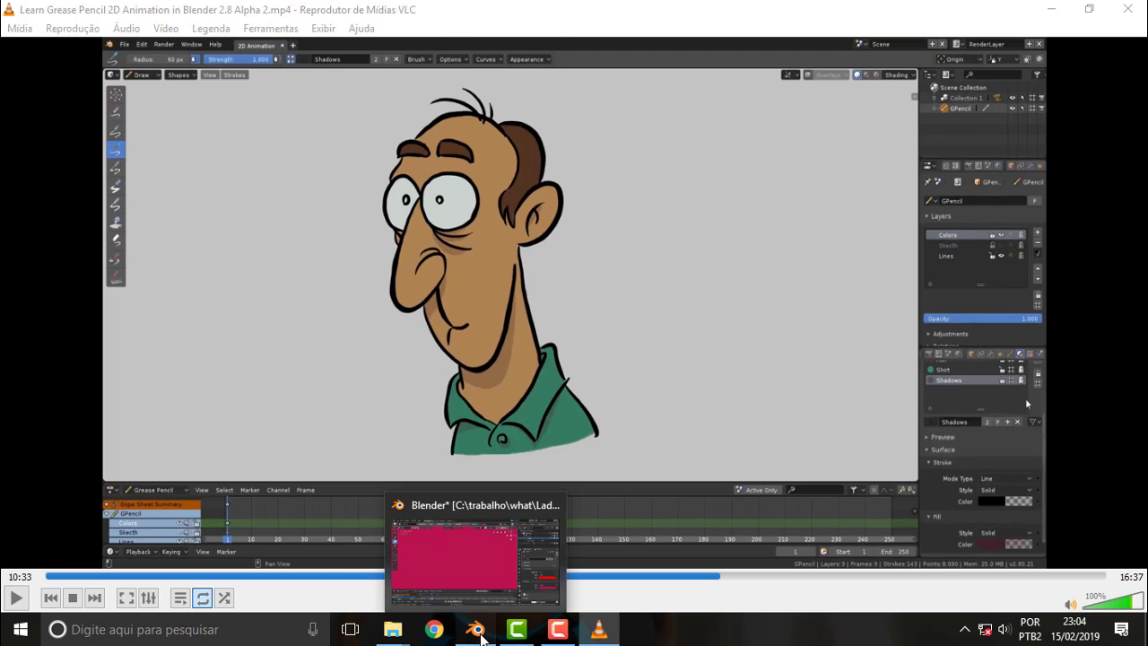
pyautogui.click(476, 629)
pyautogui.hotkey('ctrl', 'z')
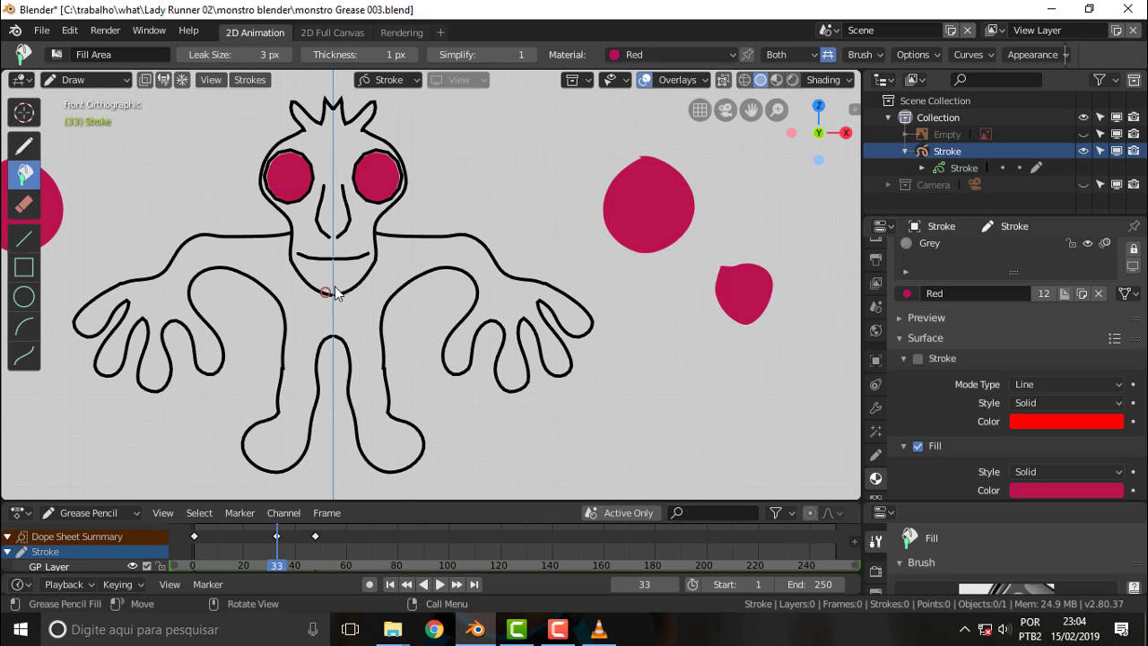
# Step: Zoom in on the drawing and switch to Edit Mode
pyautogui.scroll(4, 346, 249)
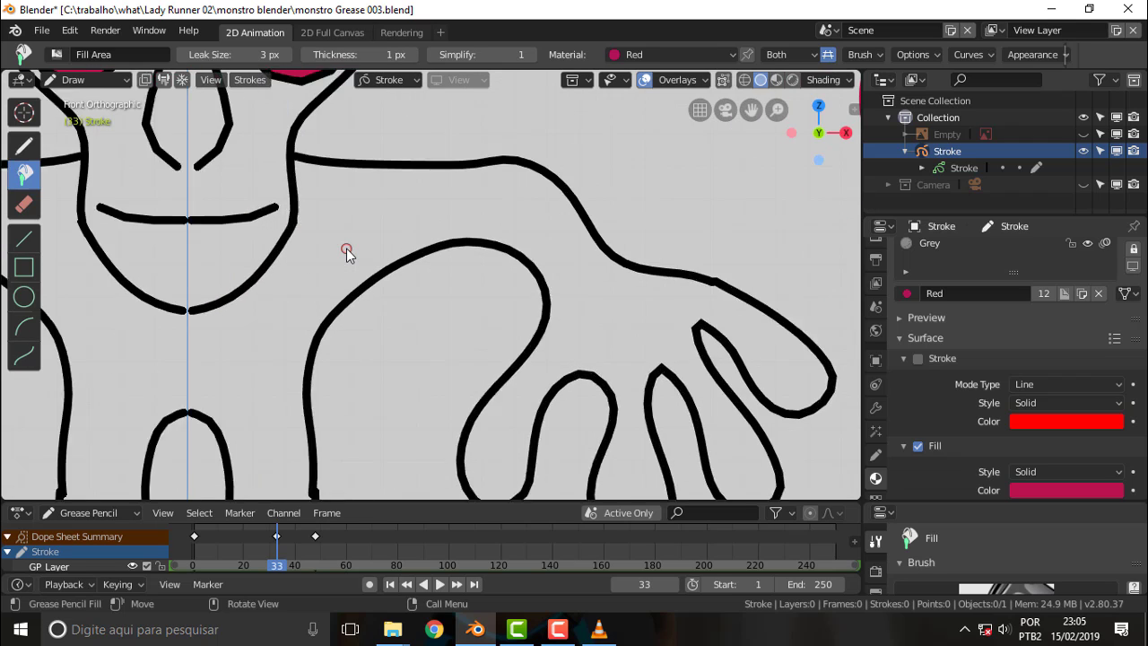
pyautogui.scroll(2, 179, 205)
pyautogui.scroll(2, 92, 191)
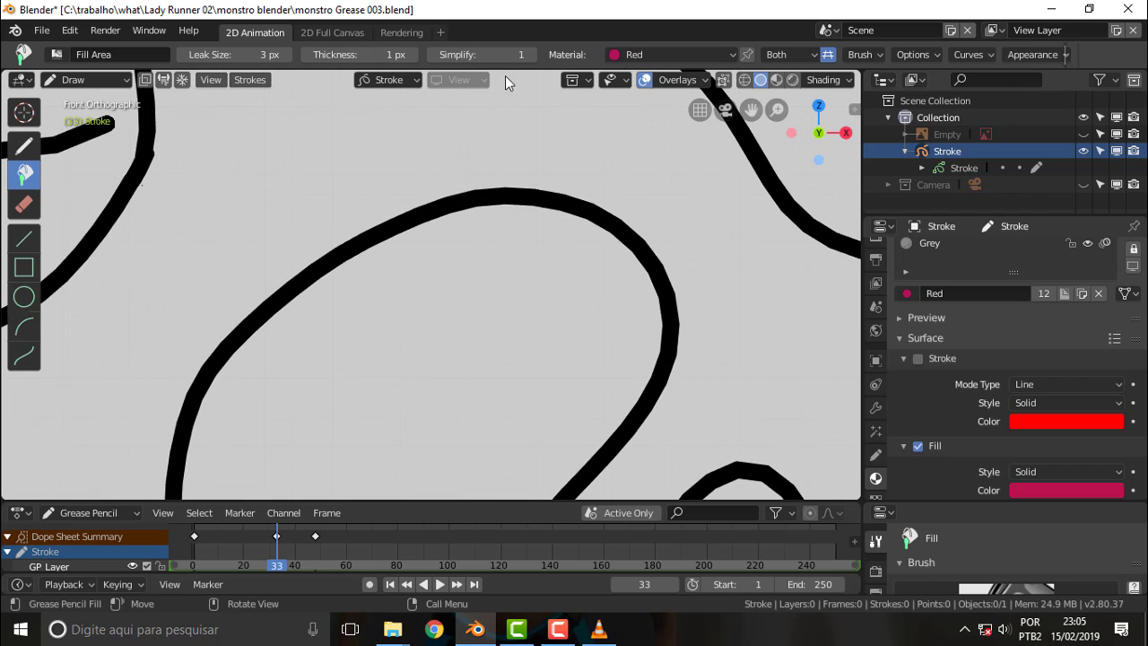
pyautogui.click(79, 80)
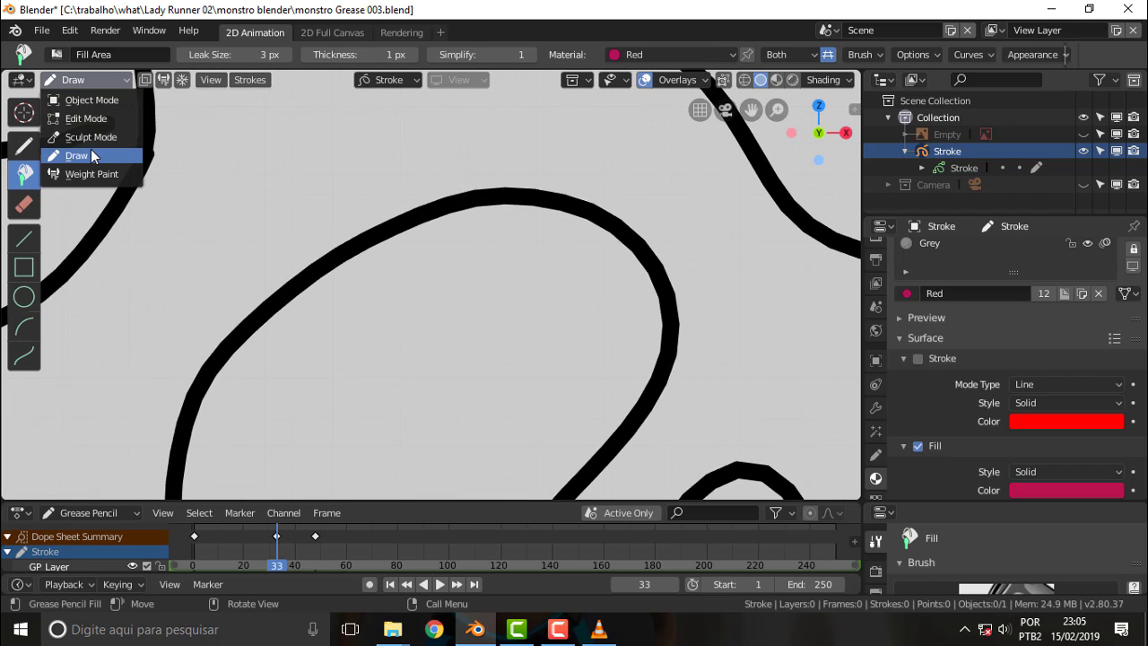
pyautogui.click(91, 120)
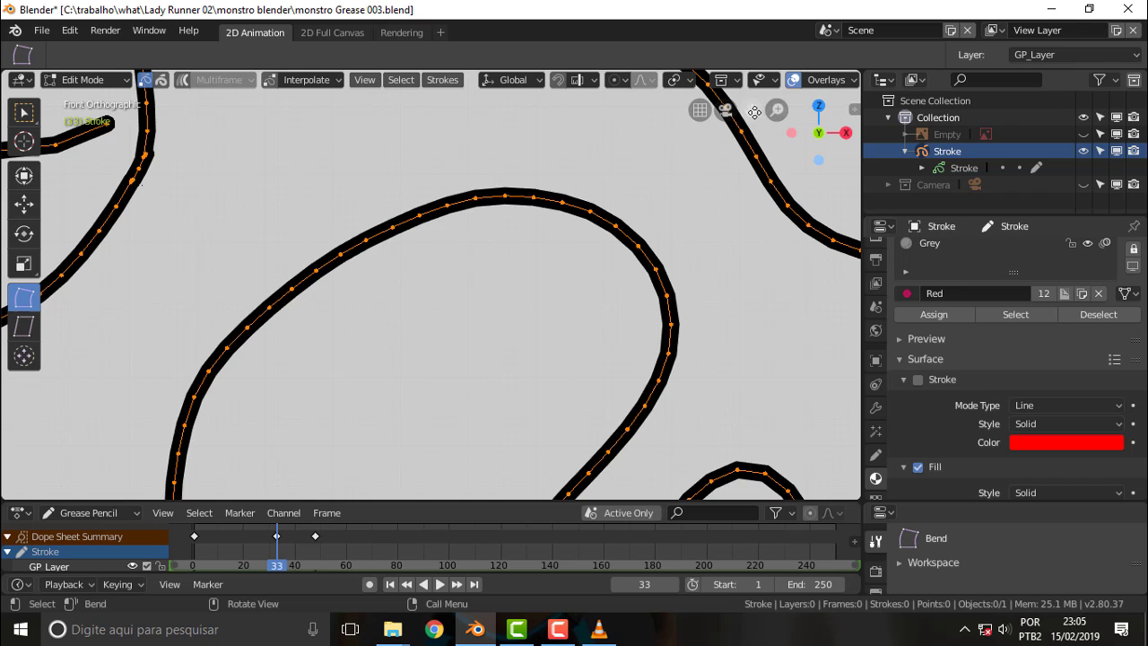
# Step: Move the upper and lower open stroke ends near the chin onto the centre mirror line
pyautogui.moveTo(754, 111)
pyautogui.mouseDown()
pyautogui.moveTo(449, 358)
pyautogui.moveTo(469, 248)
pyautogui.moveTo(440, 250)
pyautogui.mouseUp()
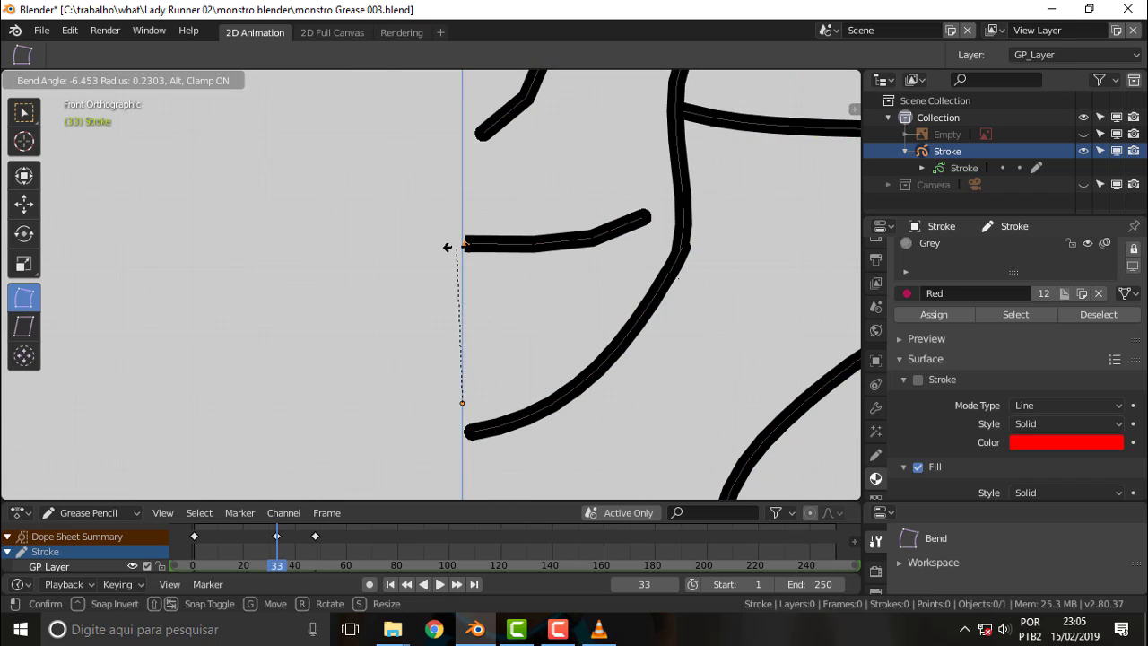
pyautogui.click(453, 253)
pyautogui.click(468, 435)
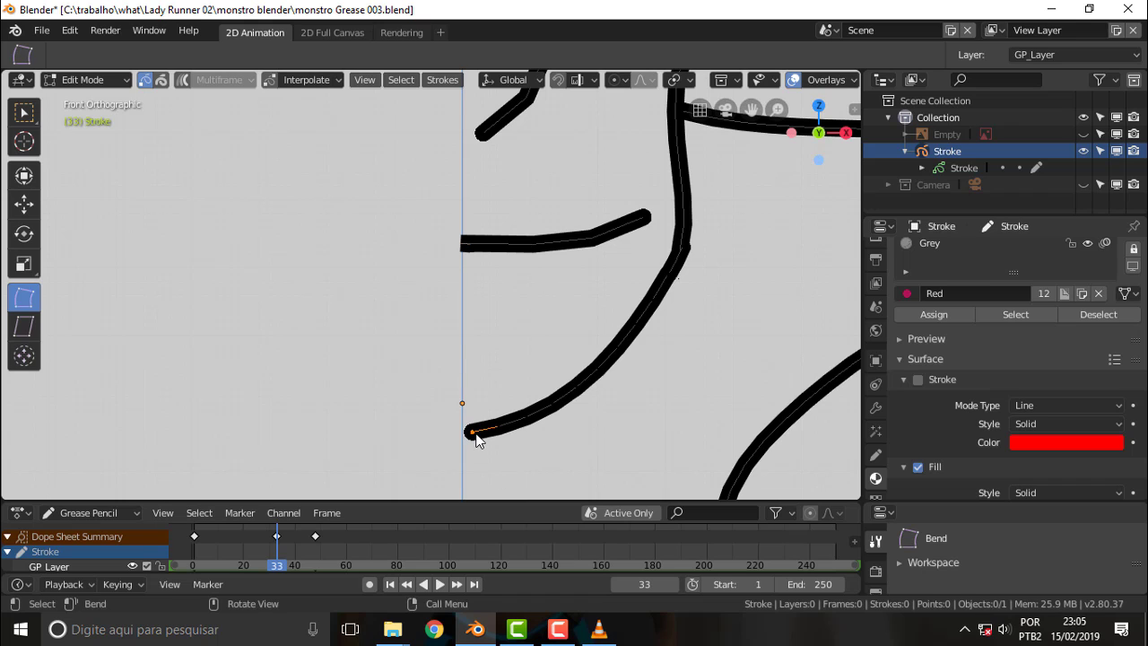
pyautogui.moveTo(475, 436)
pyautogui.mouseDown()
pyautogui.moveTo(451, 431)
pyautogui.moveTo(456, 408)
pyautogui.moveTo(466, 413)
pyautogui.mouseUp()
pyautogui.scroll(-2, 537, 294)
pyautogui.scroll(-2, 536, 294)
# Step: Return to Object Mode and zoom back out
pyautogui.click(89, 79)
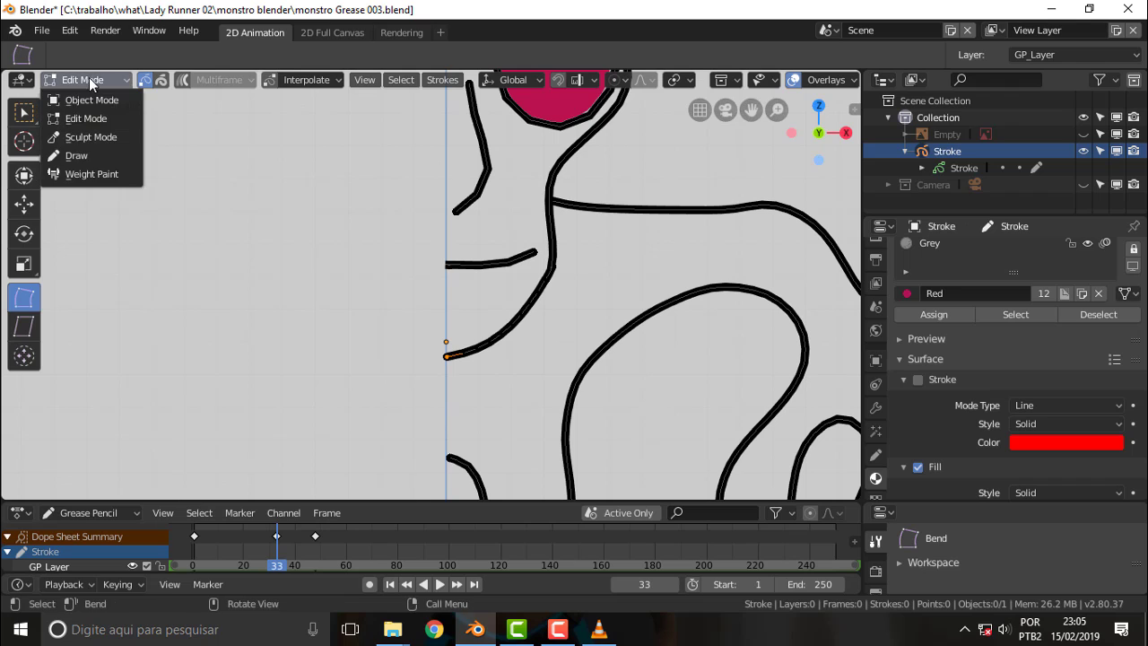
pyautogui.click(90, 100)
pyautogui.scroll(-2, 573, 298)
# Step: Make the Black material active and switch the interaction mode back to Draw
pyautogui.scroll(-2, 581, 305)
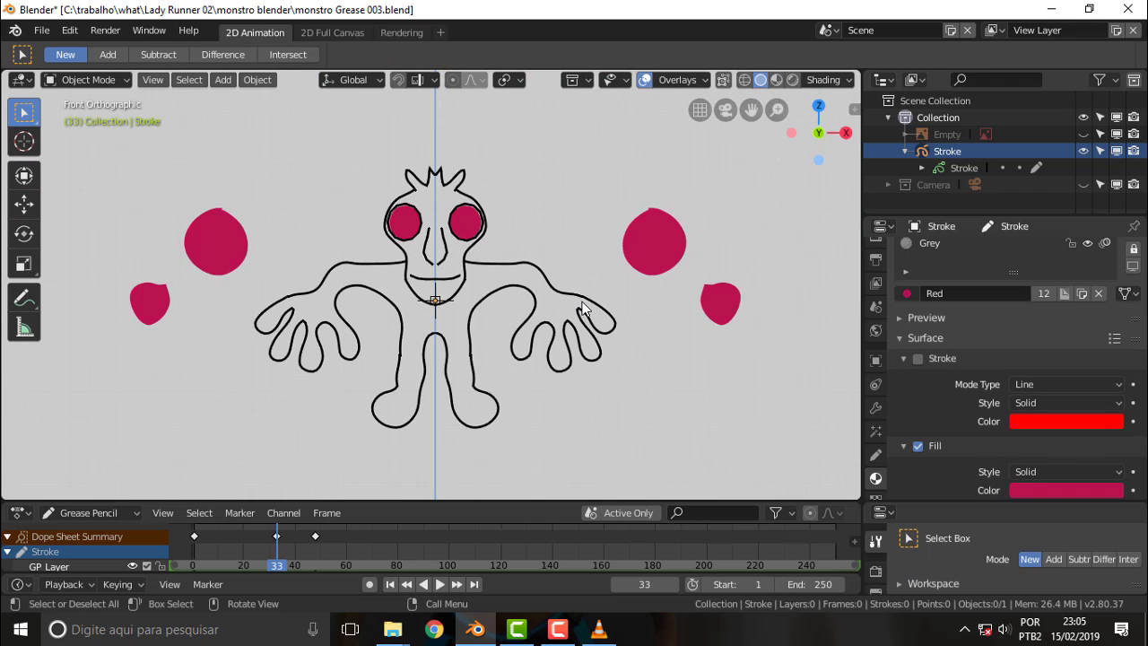
pyautogui.scroll(2, 489, 256)
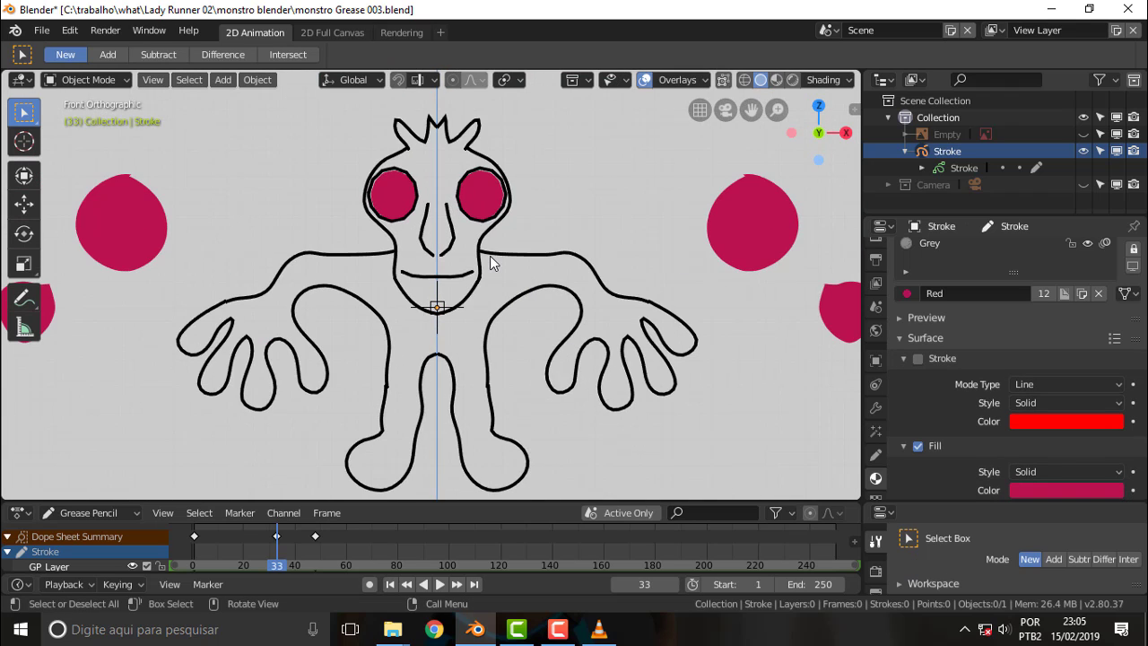
pyautogui.scroll(2, 490, 258)
pyautogui.scroll(-2, 489, 258)
pyautogui.scroll(-2, 489, 256)
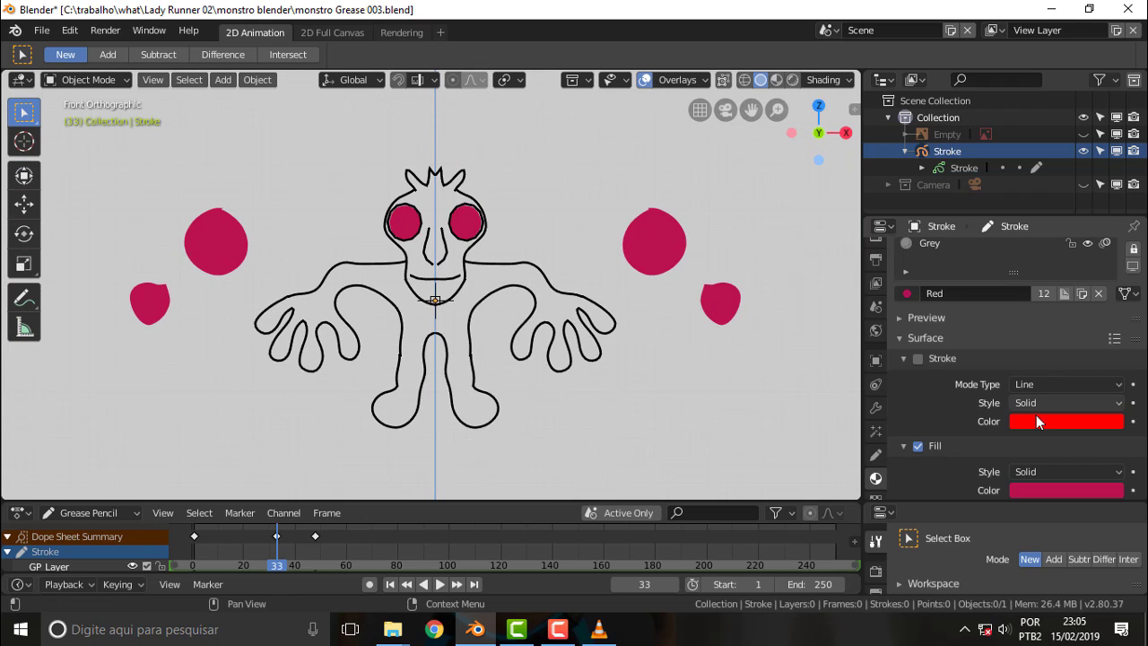
pyautogui.scroll(3, 1141, 302)
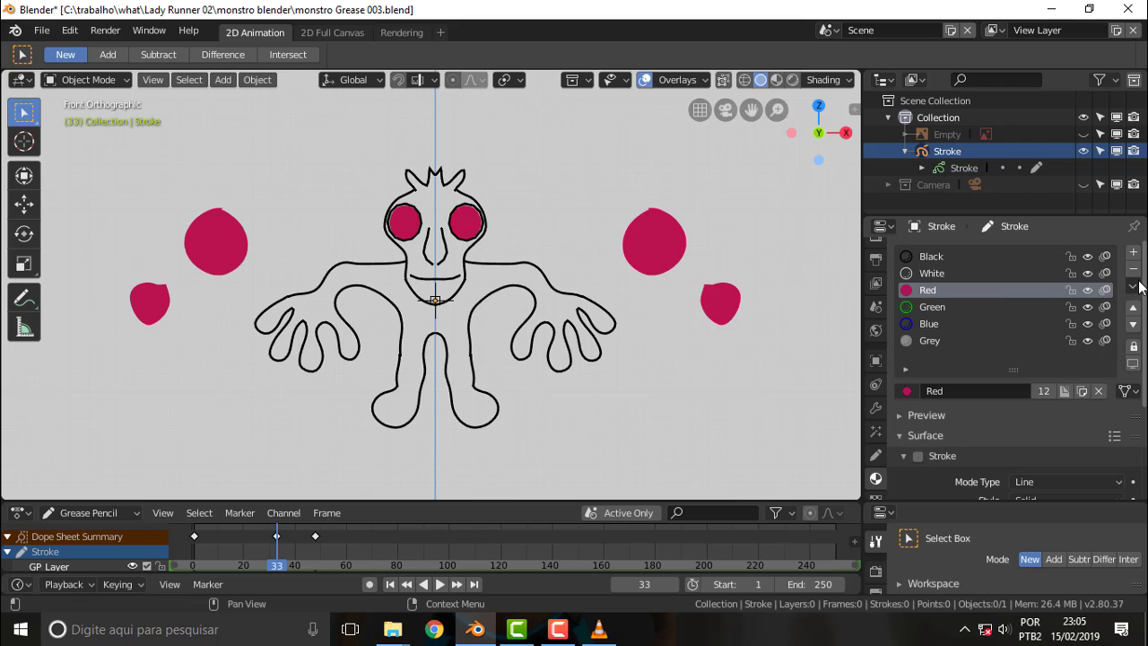
pyautogui.click(923, 256)
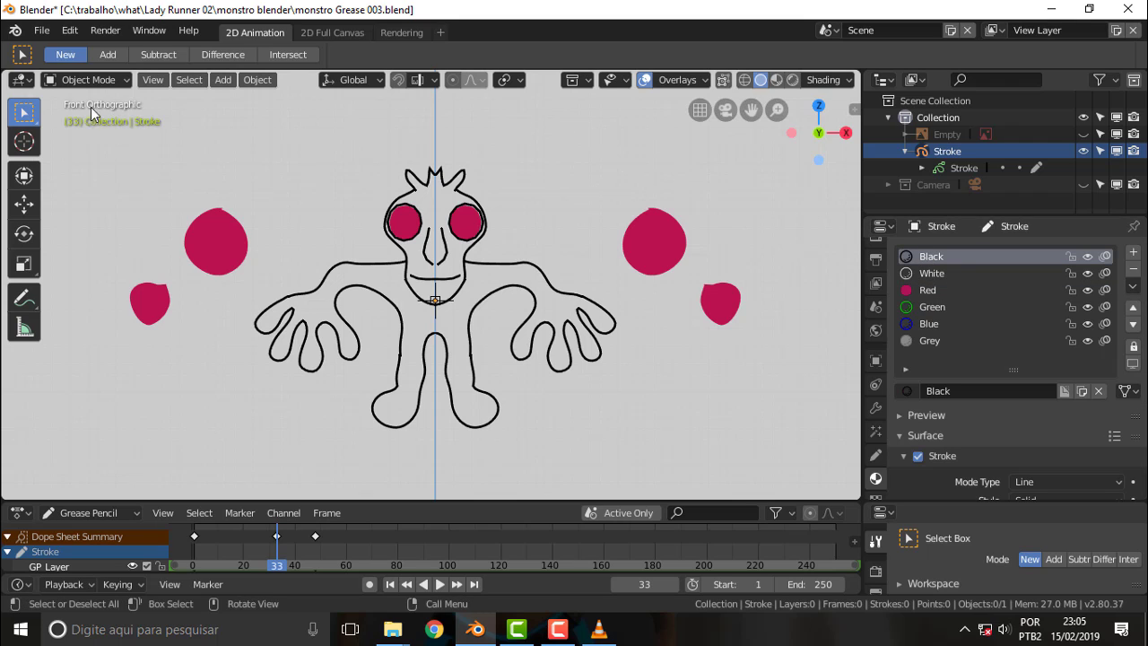
pyautogui.click(81, 80)
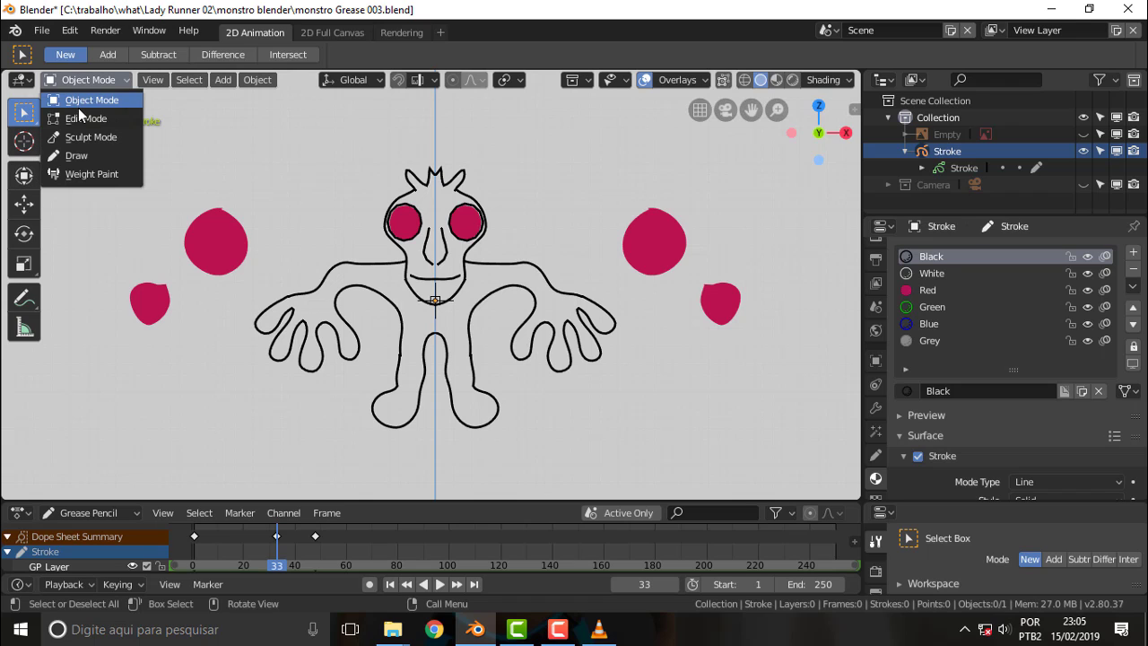
pyautogui.click(85, 153)
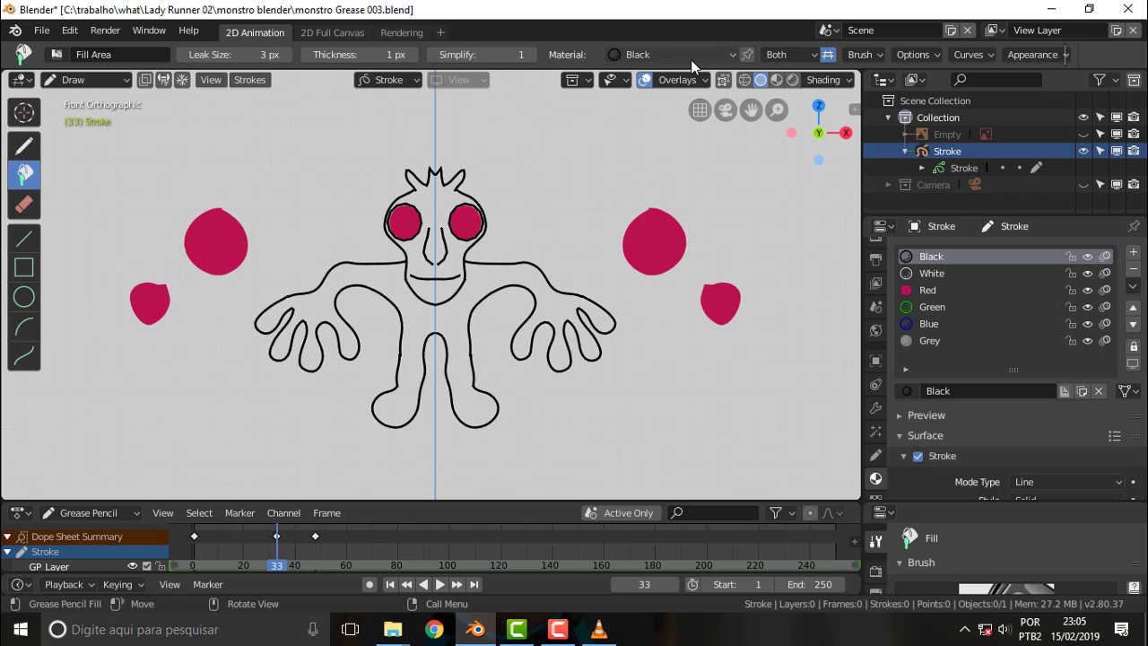
# Step: Draw a black oval above the head, mirrored into two, then make Red the active material
pyautogui.click(25, 146)
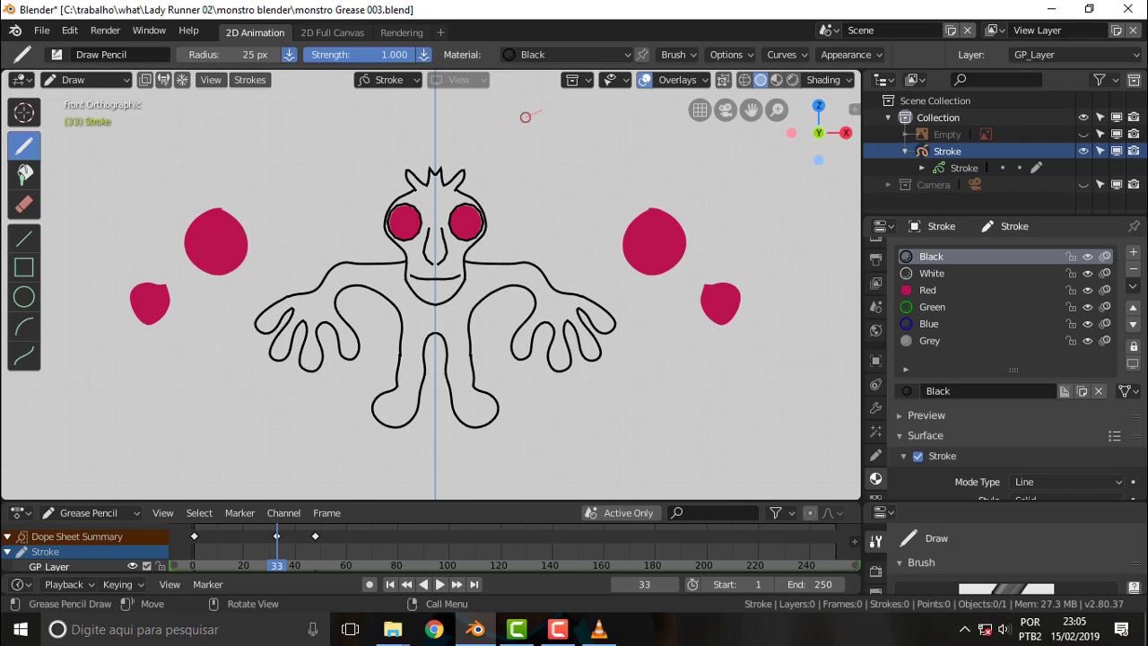
pyautogui.moveTo(541, 109); pyautogui.dragTo(543, 84)
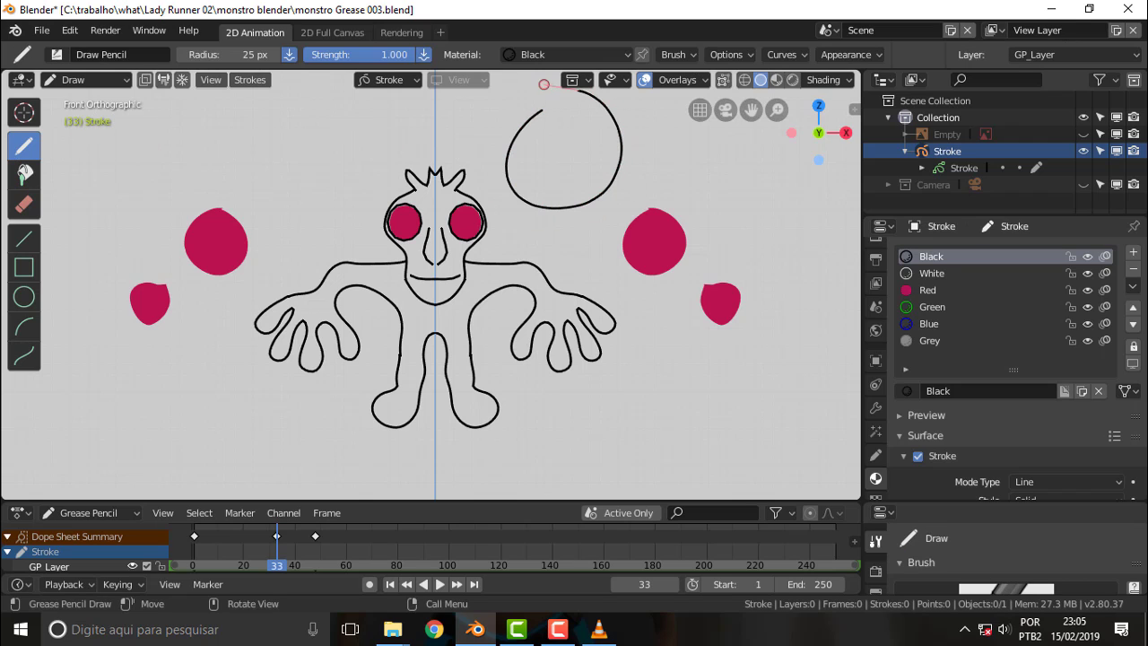
pyautogui.moveTo(544, 84); pyautogui.dragTo(524, 160)
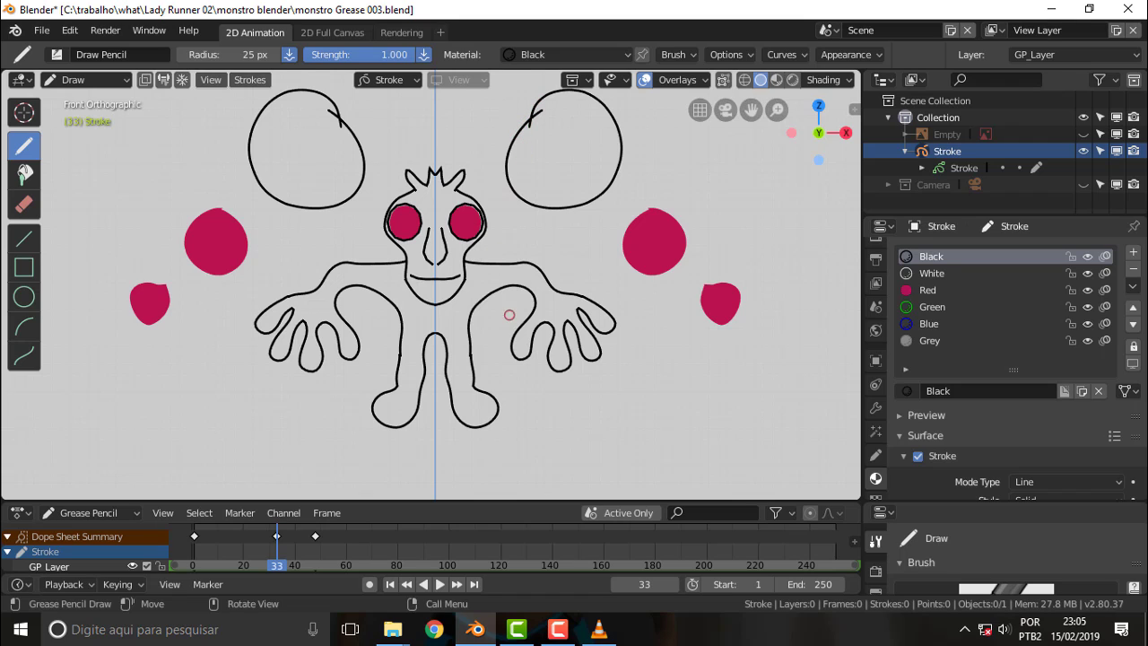
pyautogui.click(934, 290)
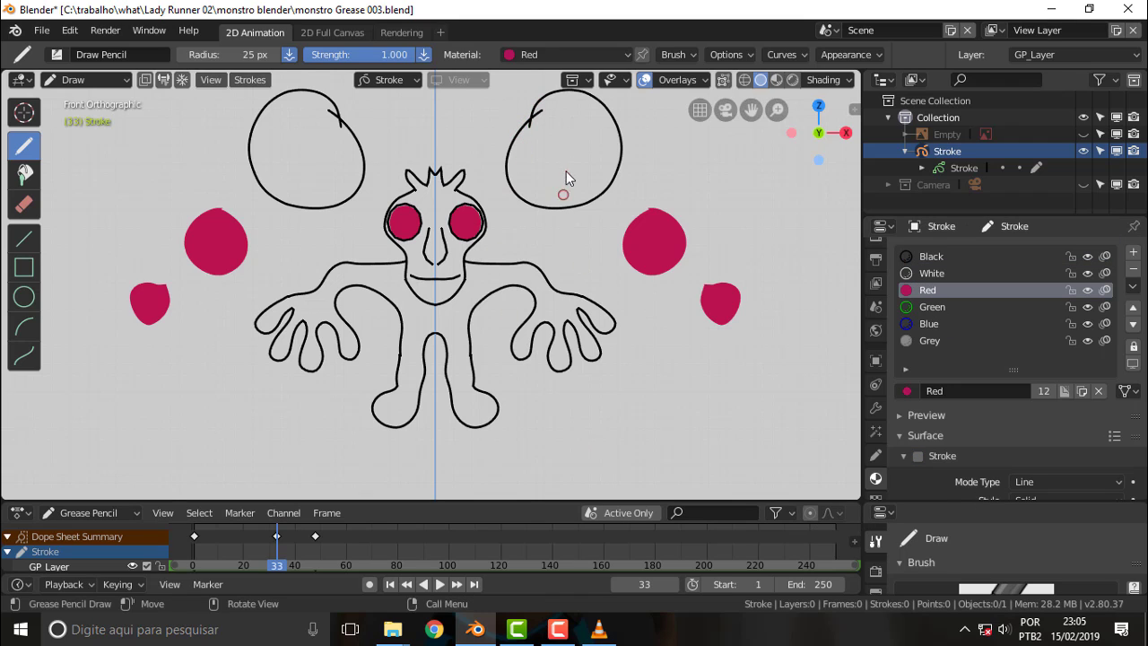
# Step: Fill both mirrored ovals above the head with magenta using the Red material
pyautogui.click(24, 174)
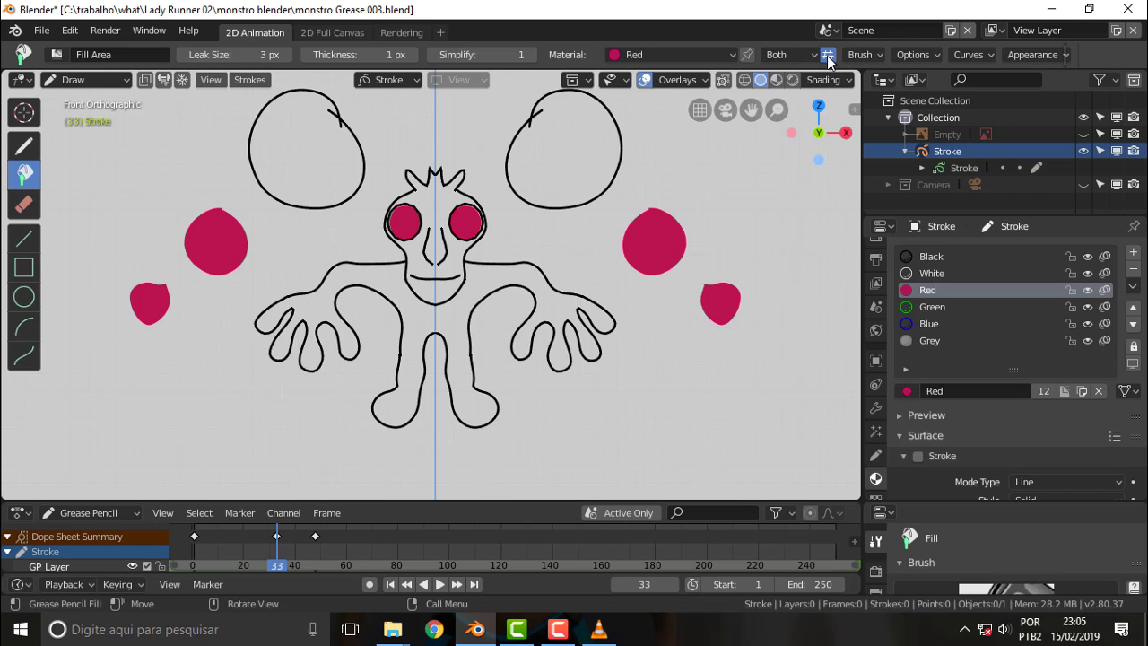
pyautogui.click(553, 157)
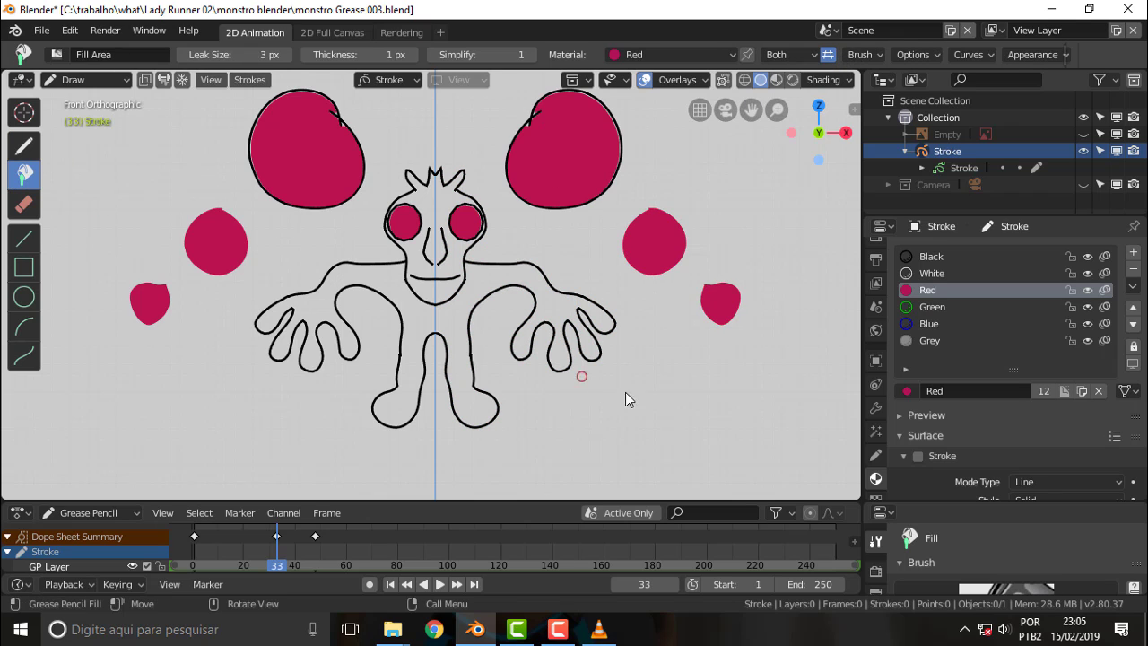